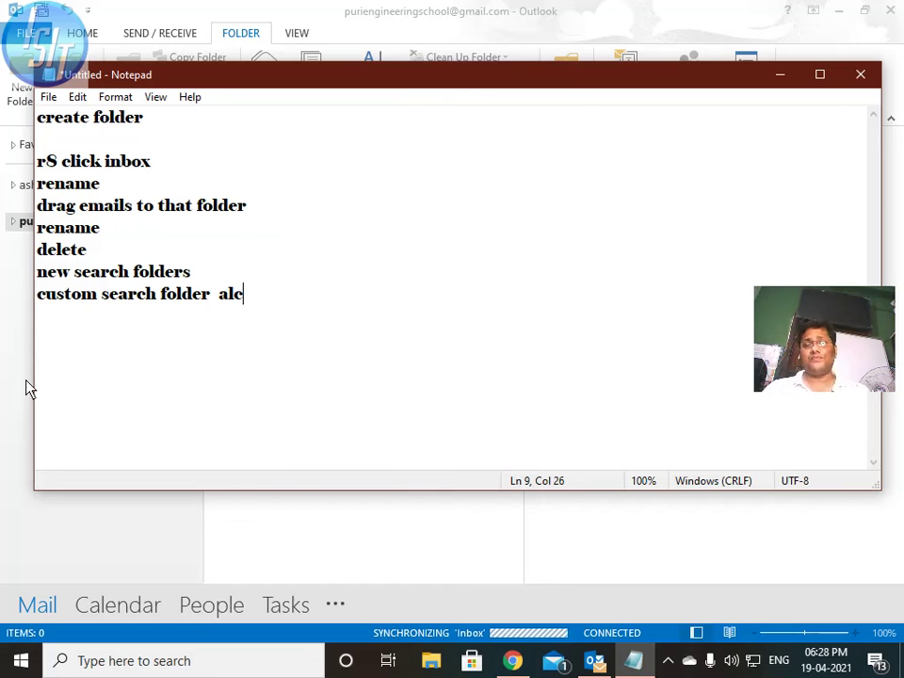
- Minimize the notes window, expand the Gmail account and look through its full folder list
{"action": "left_click", "coordinate": [781, 75]}
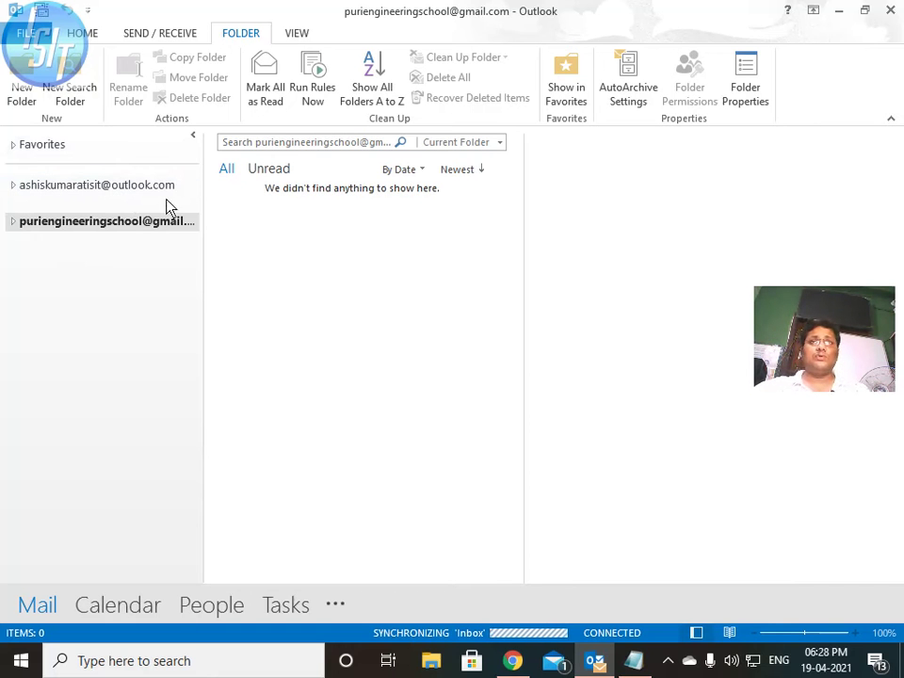
{"action": "left_click", "coordinate": [13, 221]}
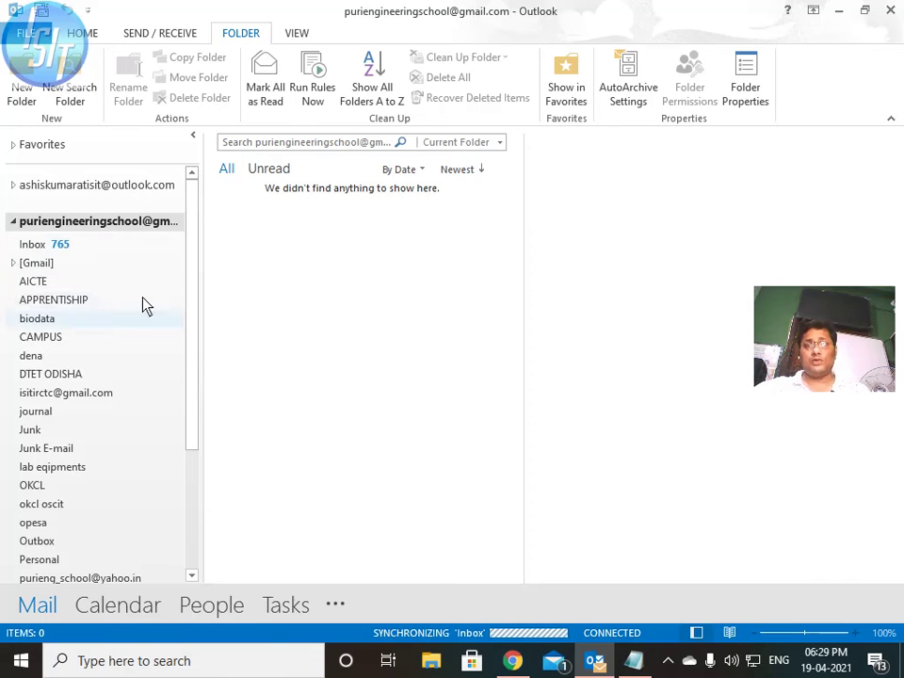
{"action": "left_click", "coordinate": [13, 222]}
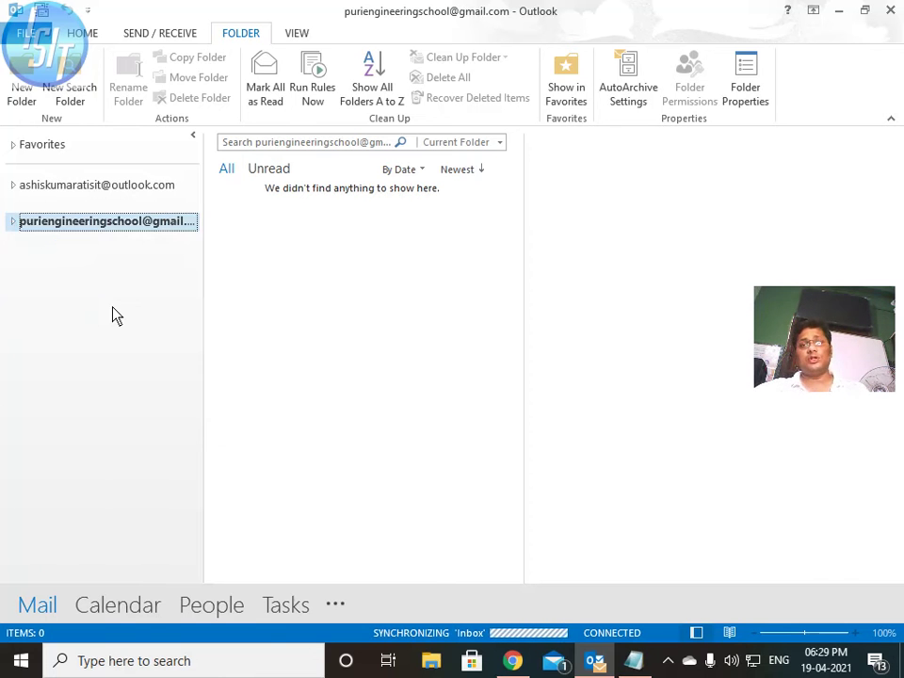
{"action": "left_click", "coordinate": [13, 223]}
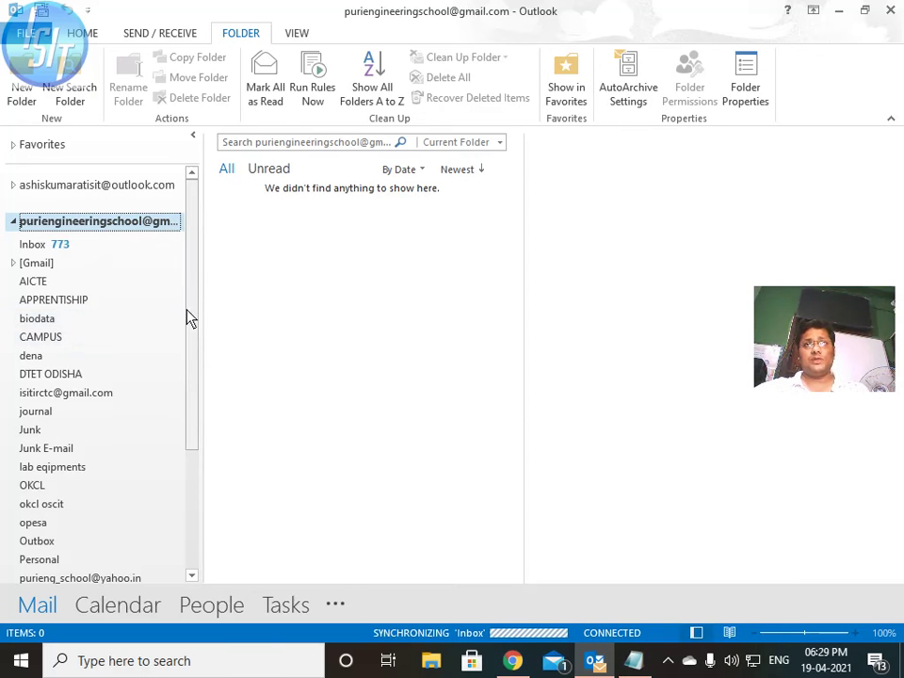
{"action": "left_click_drag", "start_coordinate": [188, 316], "coordinate": [187, 525]}
{"action": "scroll", "coordinate": [170, 341], "scroll_direction": "up", "scroll_amount": 5}
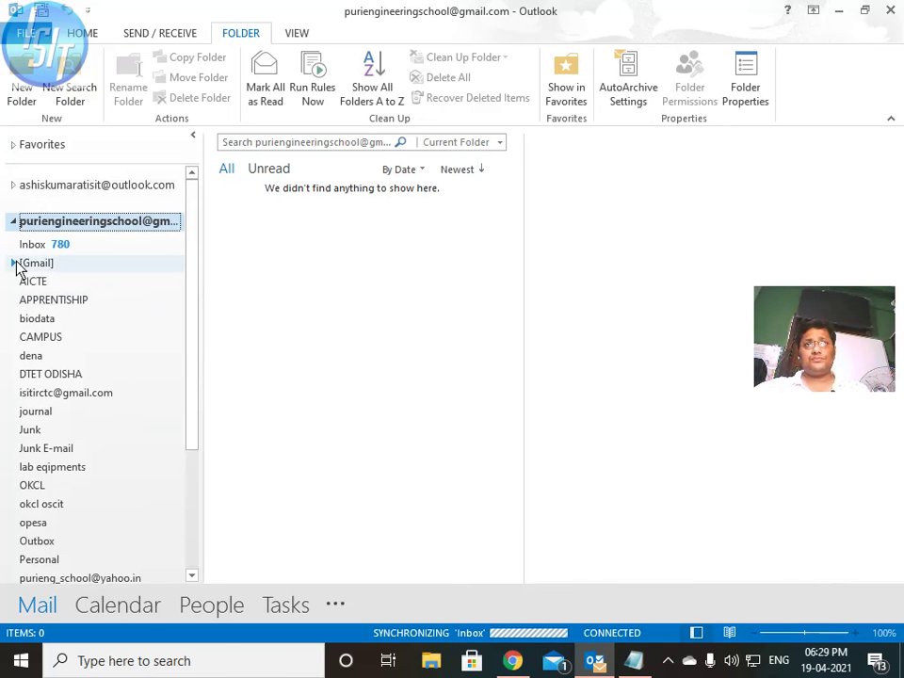
{"action": "scroll", "coordinate": [131, 320], "scroll_direction": "down", "scroll_amount": 4}
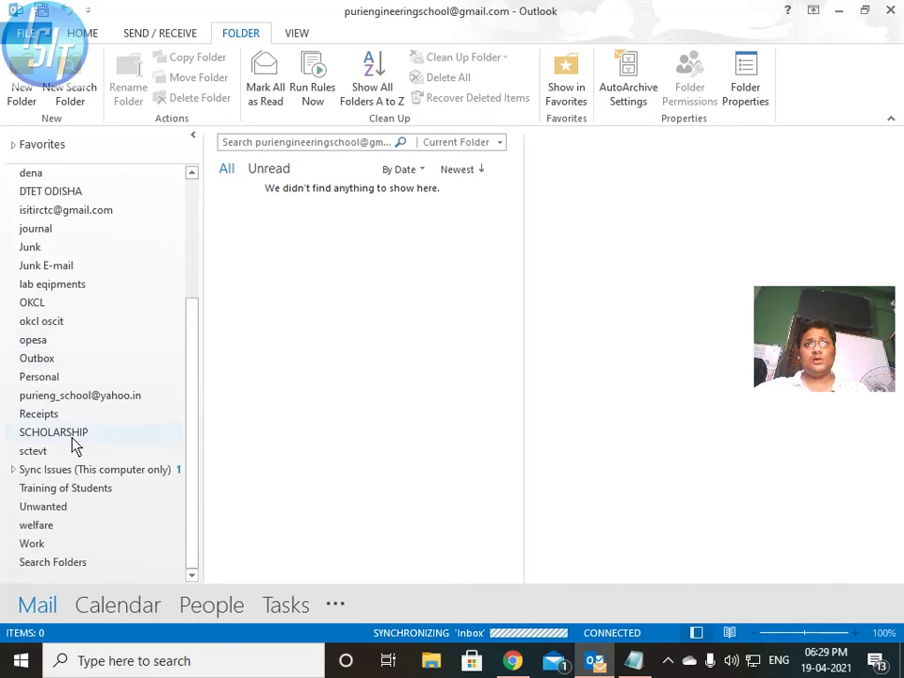
{"action": "scroll", "coordinate": [75, 419], "scroll_direction": "up", "scroll_amount": 3}
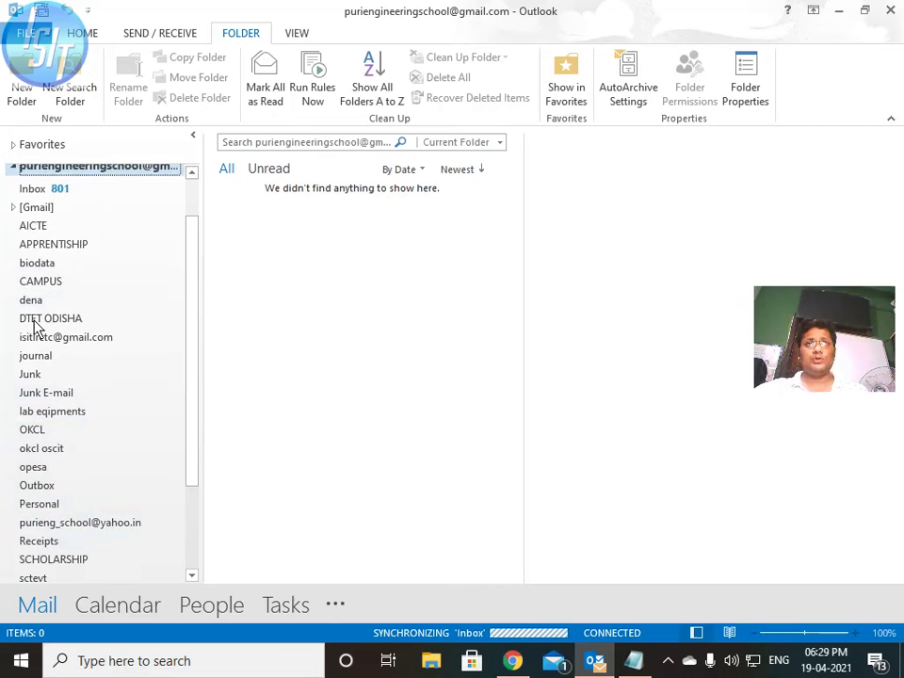
{"action": "scroll", "coordinate": [84, 325], "scroll_direction": "up", "scroll_amount": 1}
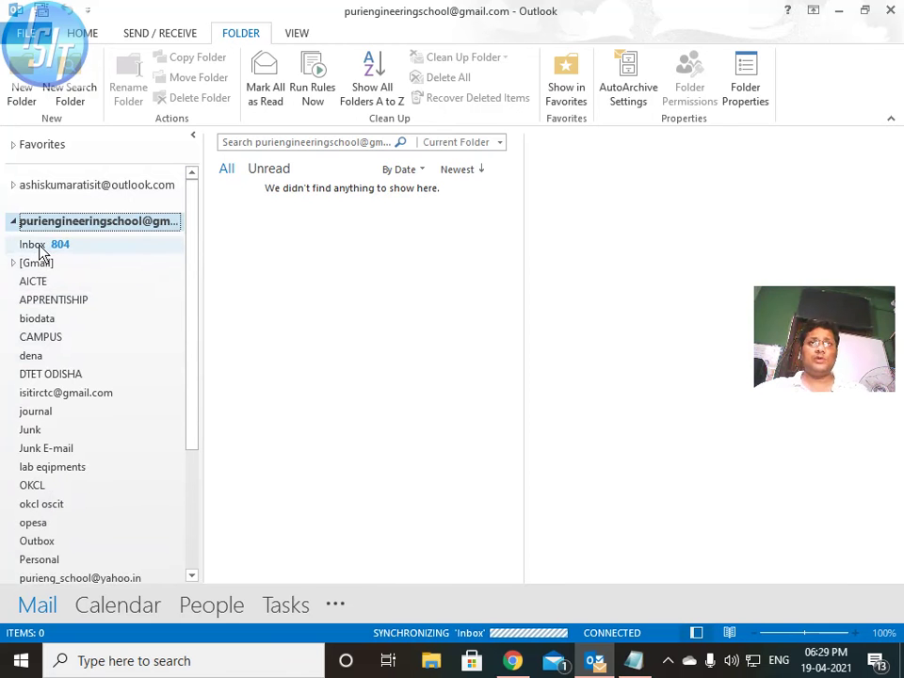
- Create a subfolder named OKCL ALC under the Gmail account's Inbox
{"action": "left_click", "coordinate": [38, 248]}
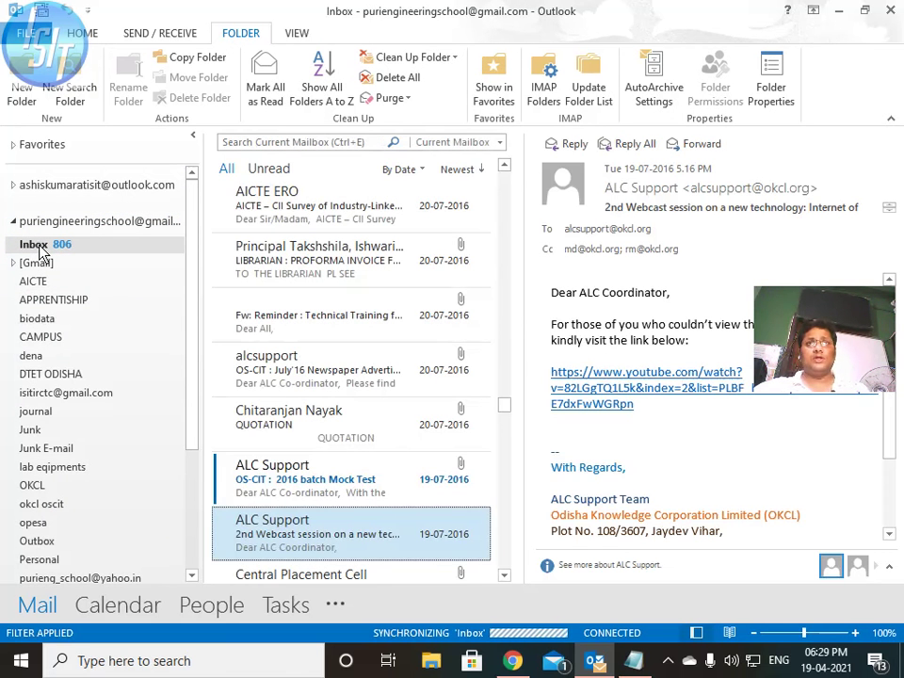
{"action": "right_click", "coordinate": [40, 249]}
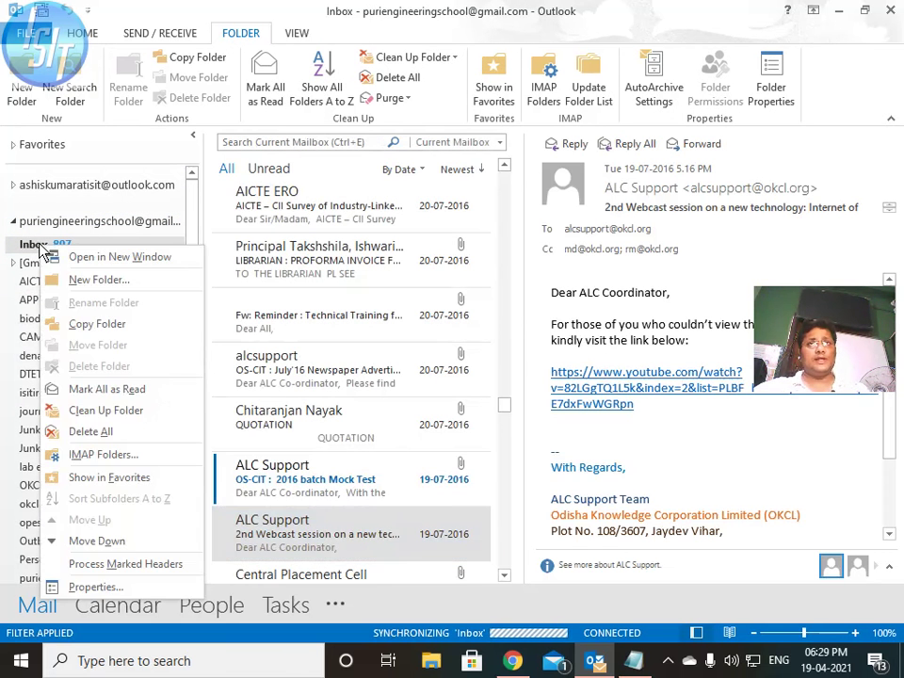
{"action": "left_click", "coordinate": [107, 287]}
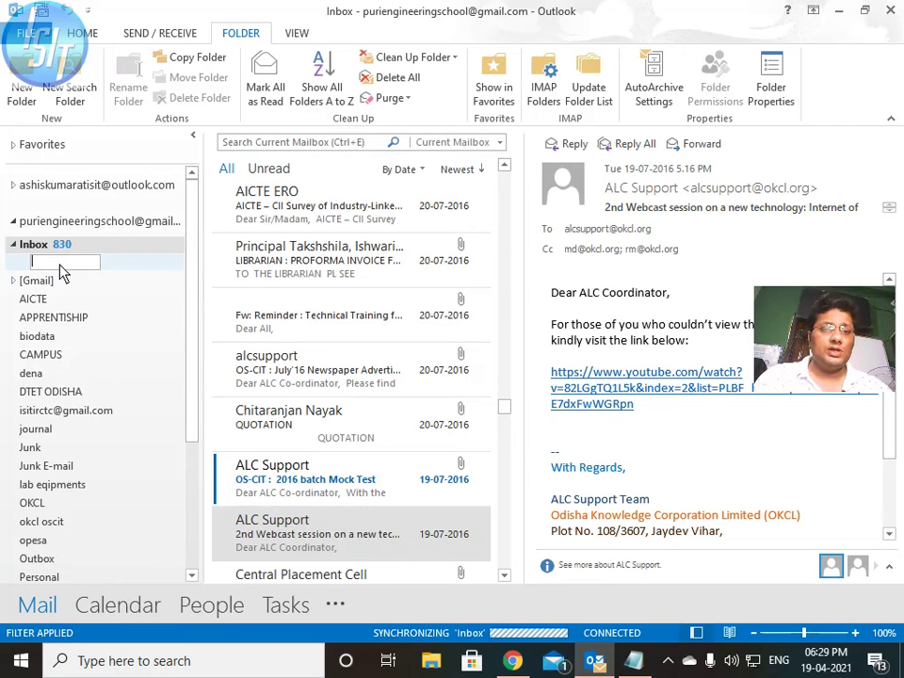
{"action": "type", "text": "OKCL"}
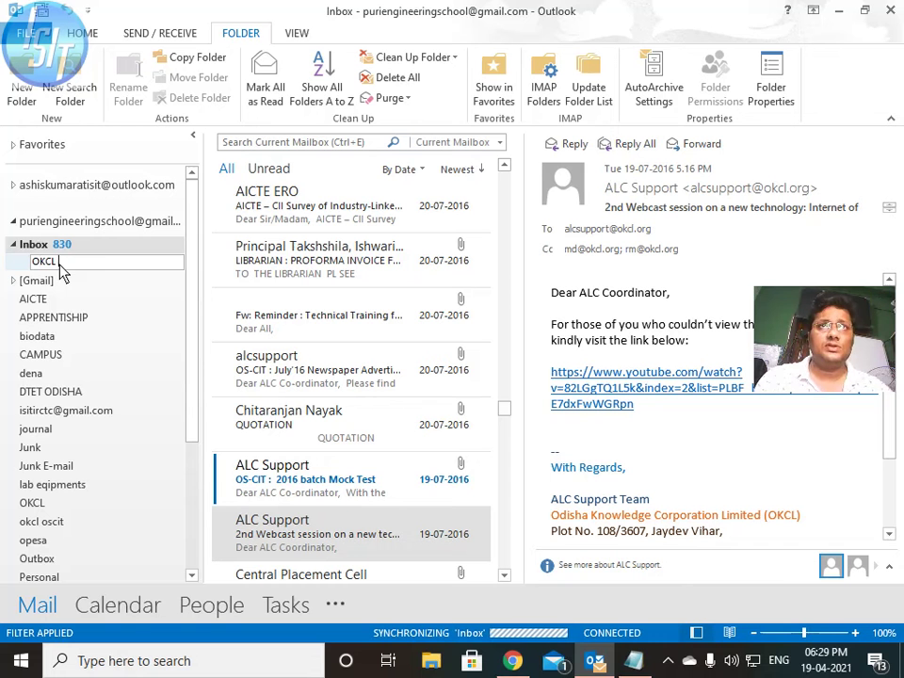
{"action": "type", "text": " ALC"}
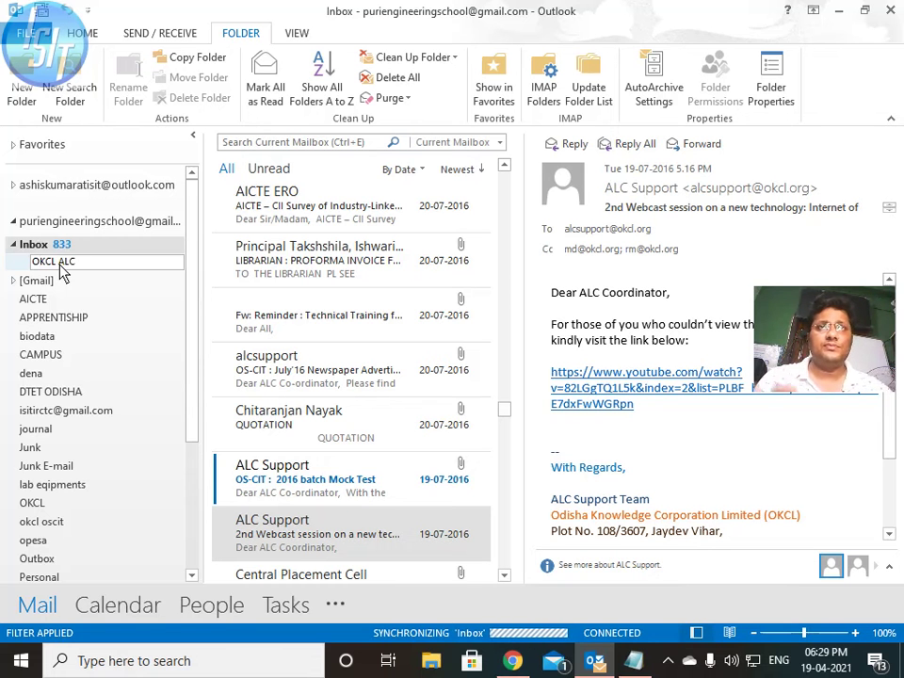
{"action": "key", "text": "Return"}
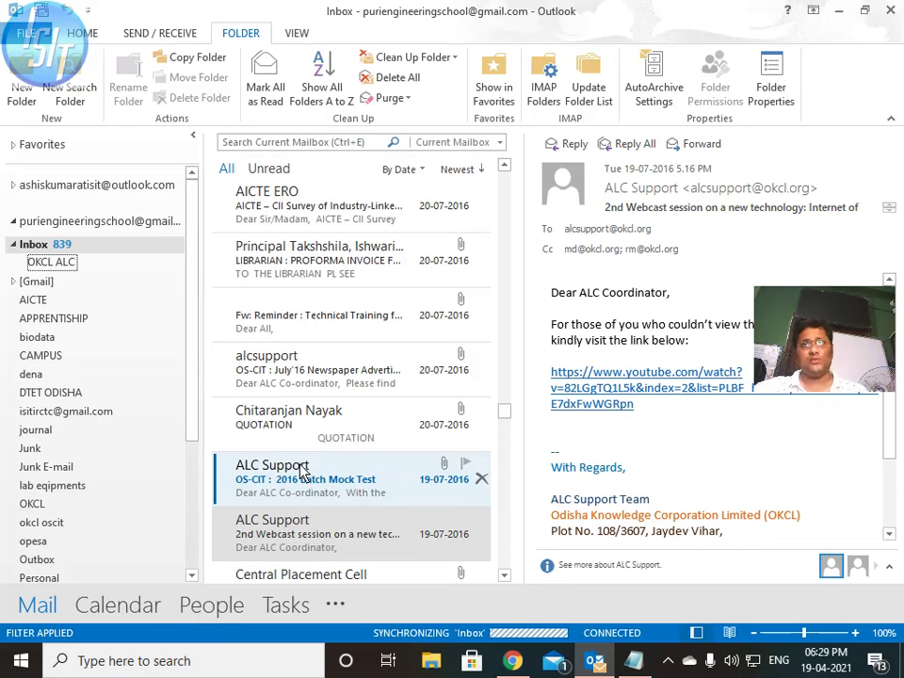
- Move the ALC Support message about the OS-CIT 2016 batch Mock Test into the OKCL ALC folder and view it there
{"action": "left_click_drag", "start_coordinate": [301, 473], "coordinate": [66, 267]}
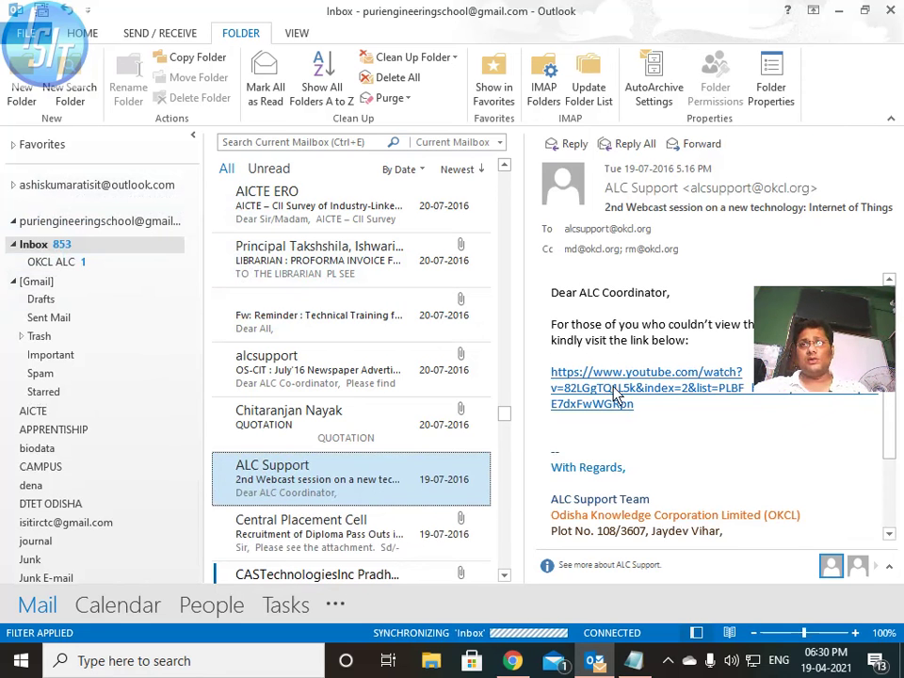
{"action": "left_click", "coordinate": [68, 264]}
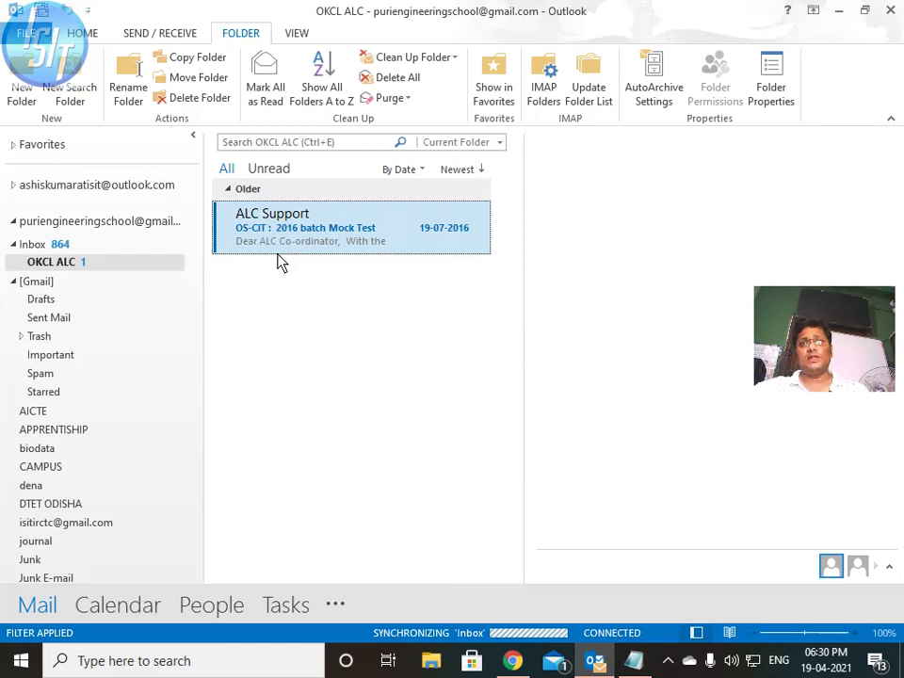
{"action": "left_click", "coordinate": [333, 238]}
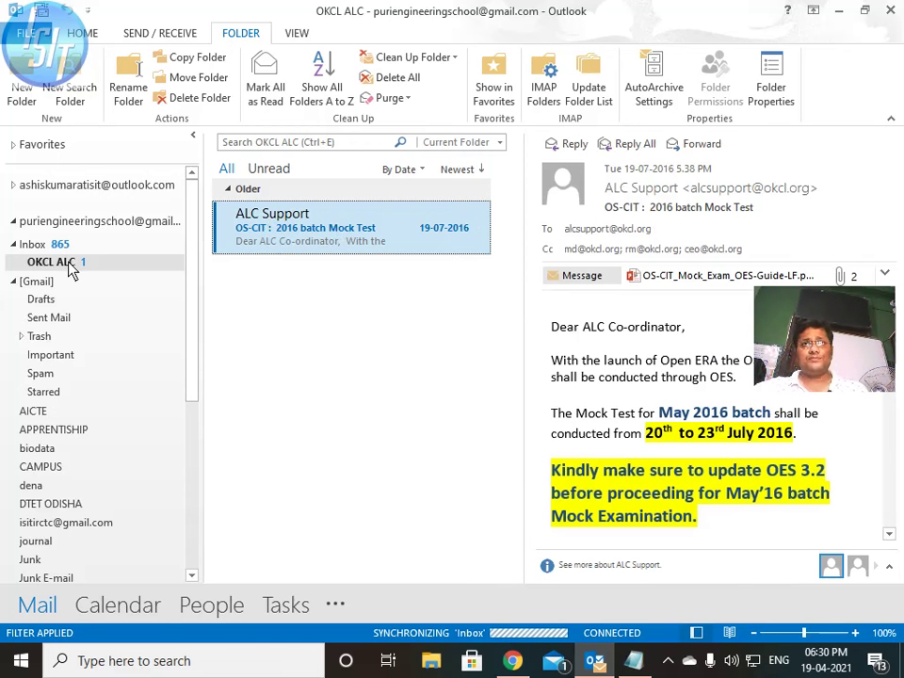
- Create another subfolder named ALC under the Gmail account's Inbox
{"action": "right_click", "coordinate": [40, 246]}
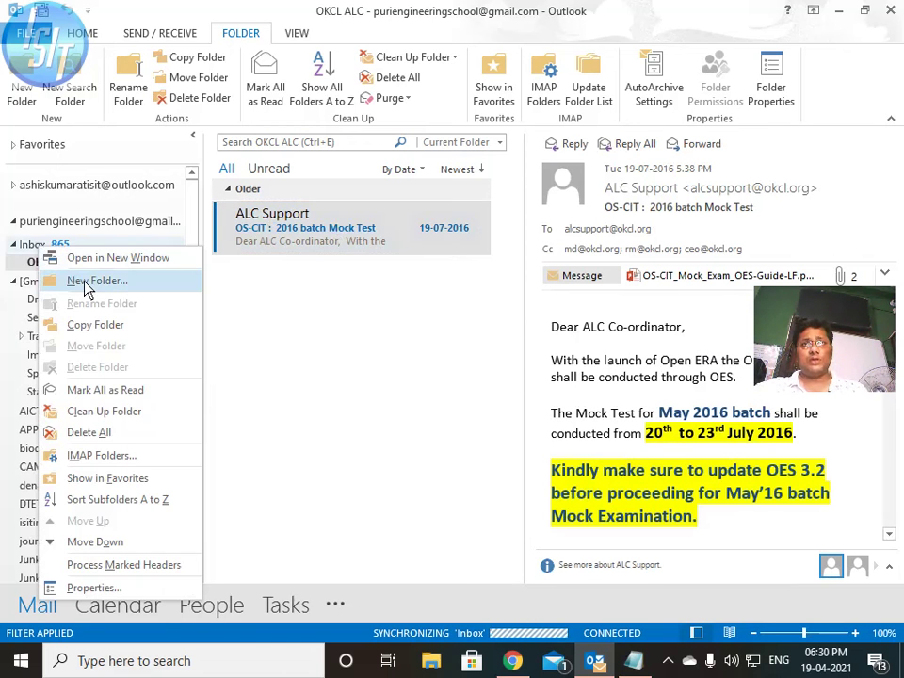
{"action": "left_click", "coordinate": [36, 256]}
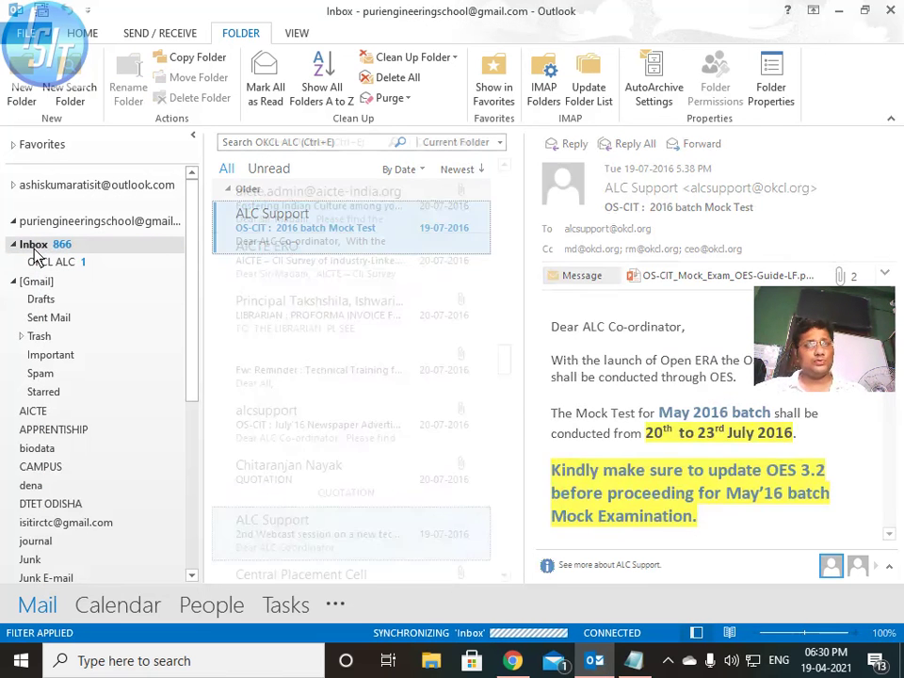
{"action": "right_click", "coordinate": [35, 249]}
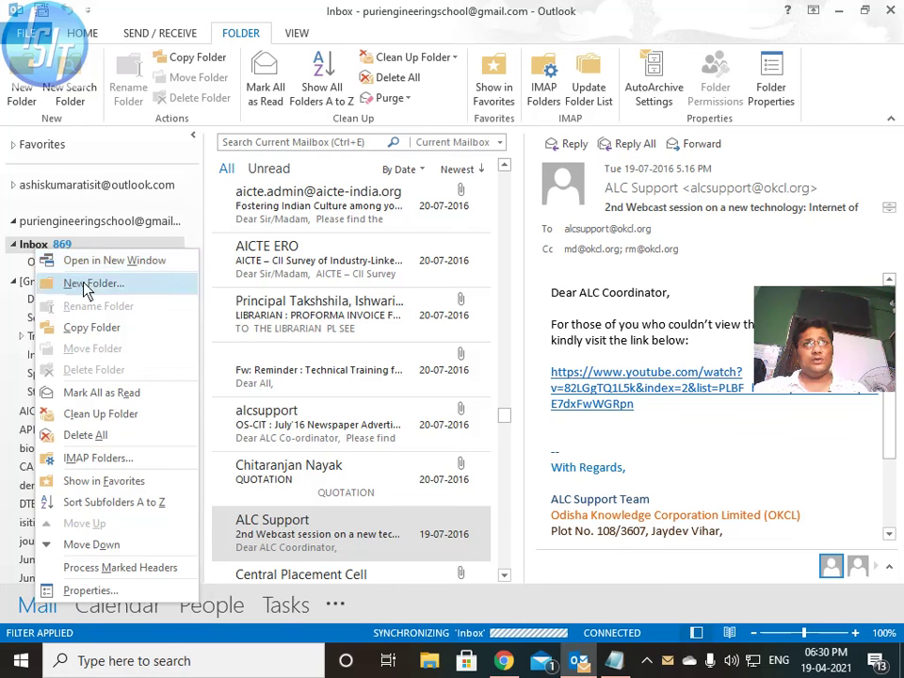
{"action": "left_click", "coordinate": [94, 282]}
{"action": "type", "text": "ALC"}
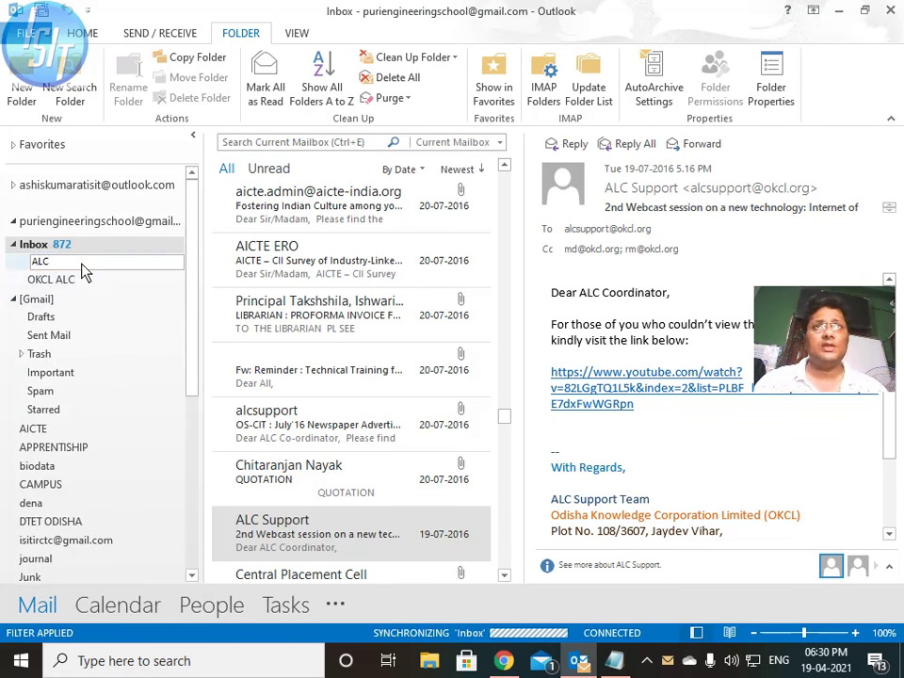
{"action": "key", "text": "Return"}
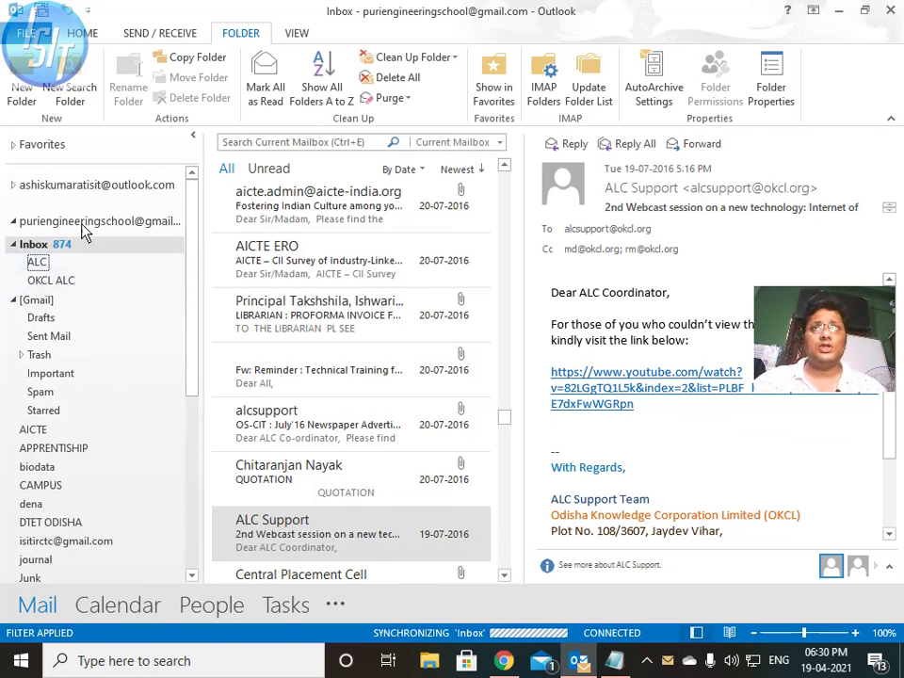
- Move the LIBRARIAN : PROFORMA INVOICE message from the Inbox into the ALC folder and view that folder
{"action": "left_click", "coordinate": [38, 264]}
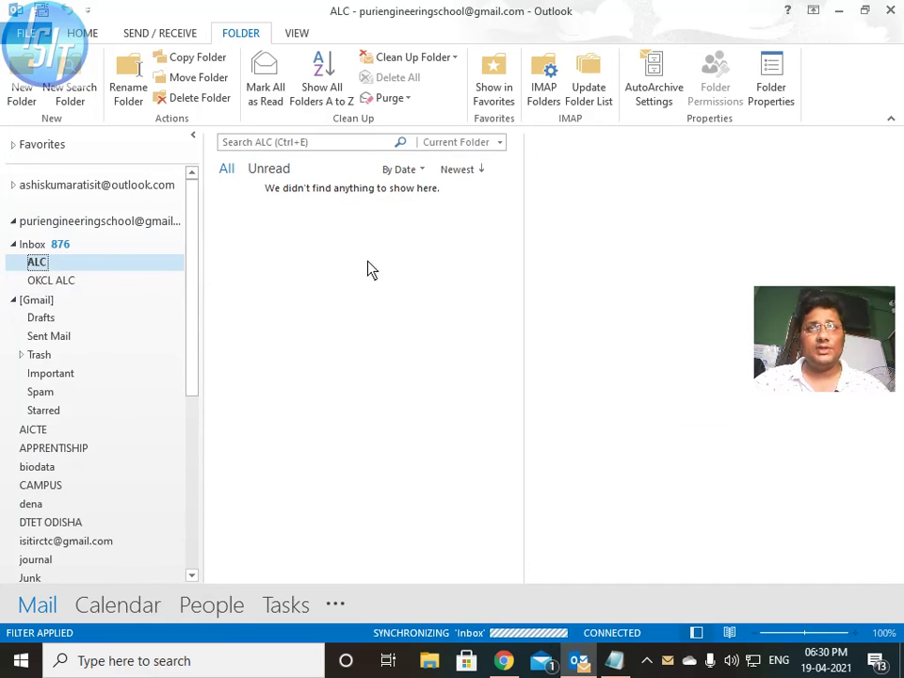
{"action": "left_click", "coordinate": [55, 246]}
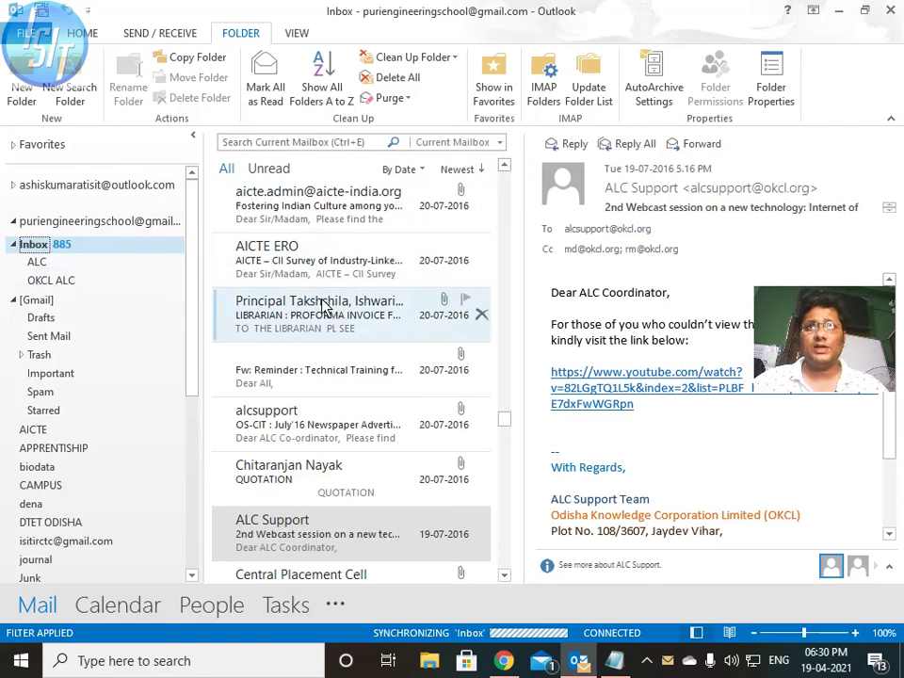
{"action": "left_click_drag", "start_coordinate": [344, 323], "coordinate": [52, 271]}
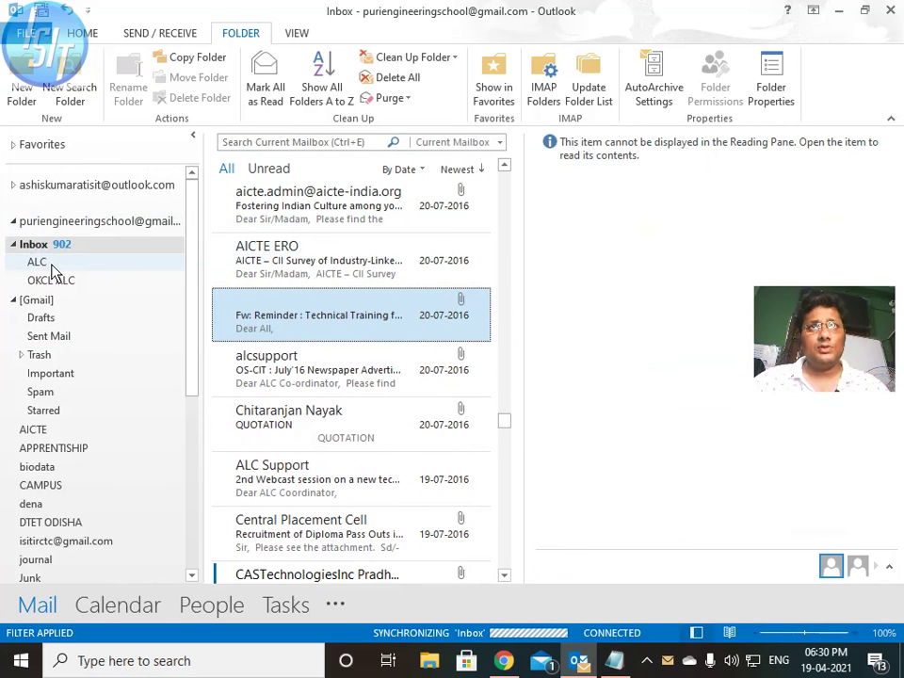
{"action": "left_click", "coordinate": [43, 262]}
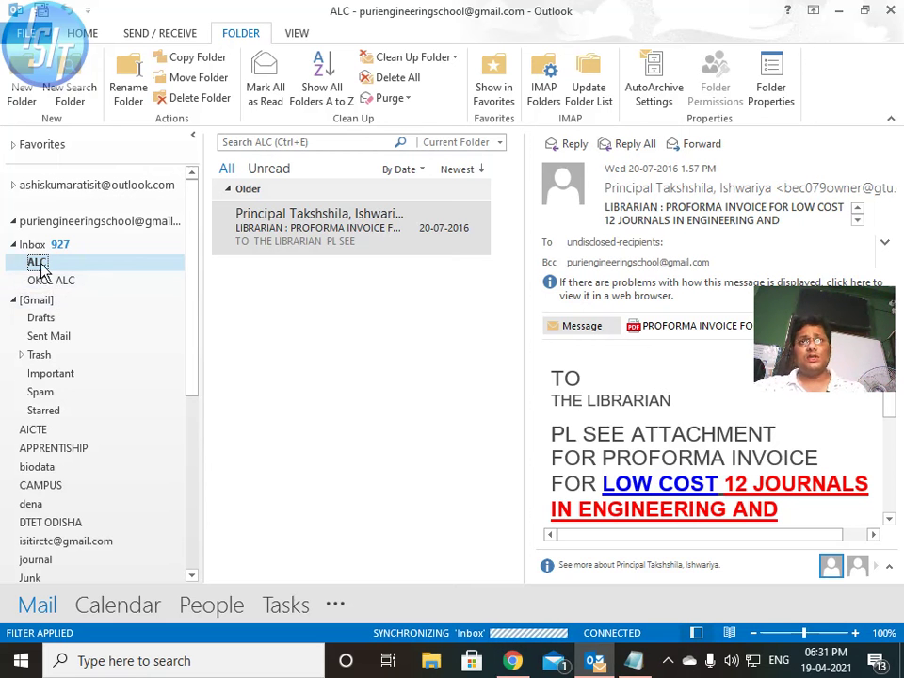
- Delete the ALC subfolder under the Inbox, confirming its move to Deleted Items
{"action": "right_click", "coordinate": [40, 266]}
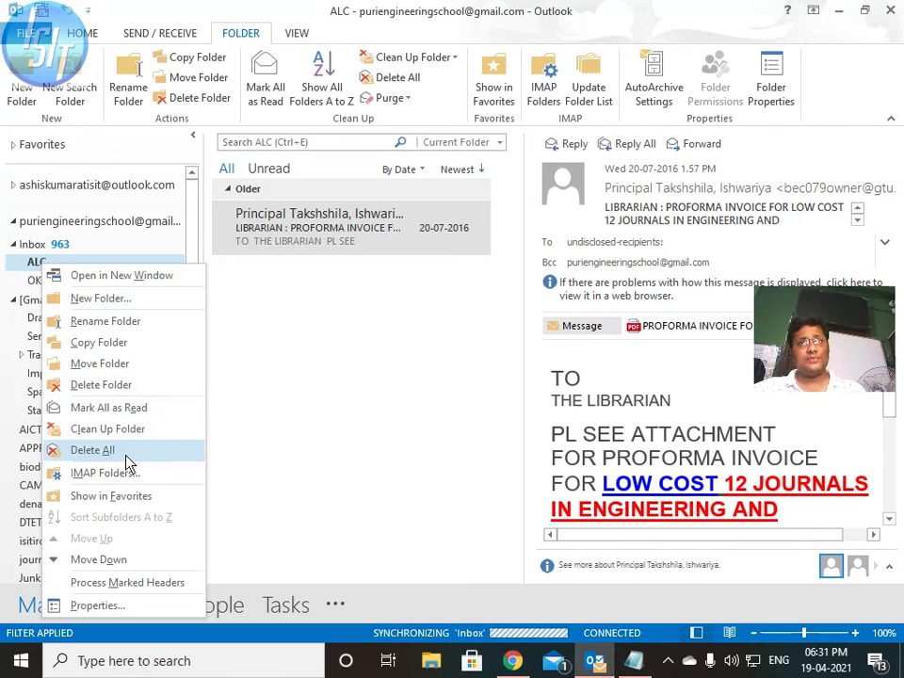
{"action": "left_click", "coordinate": [122, 388]}
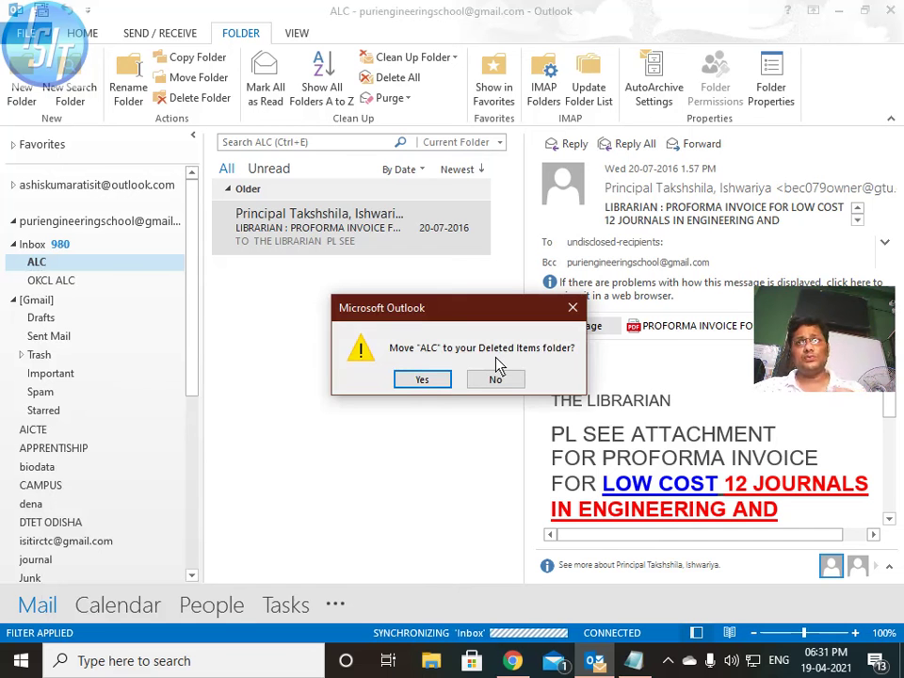
{"action": "left_click", "coordinate": [427, 382]}
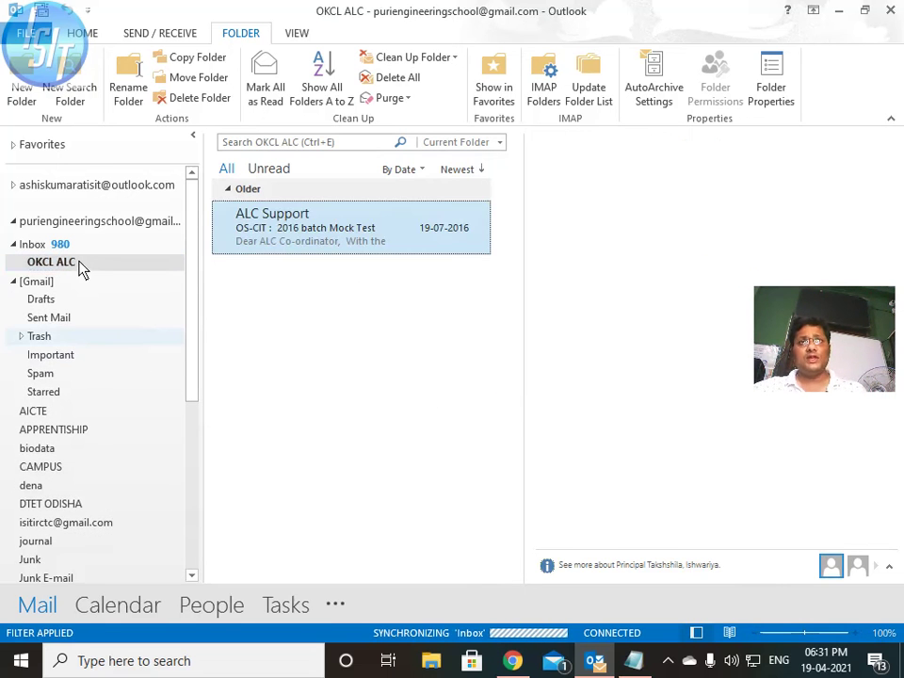
- Delete all messages in the OKCL ALC folder, confirming their move to Deleted Items
{"action": "right_click", "coordinate": [85, 263]}
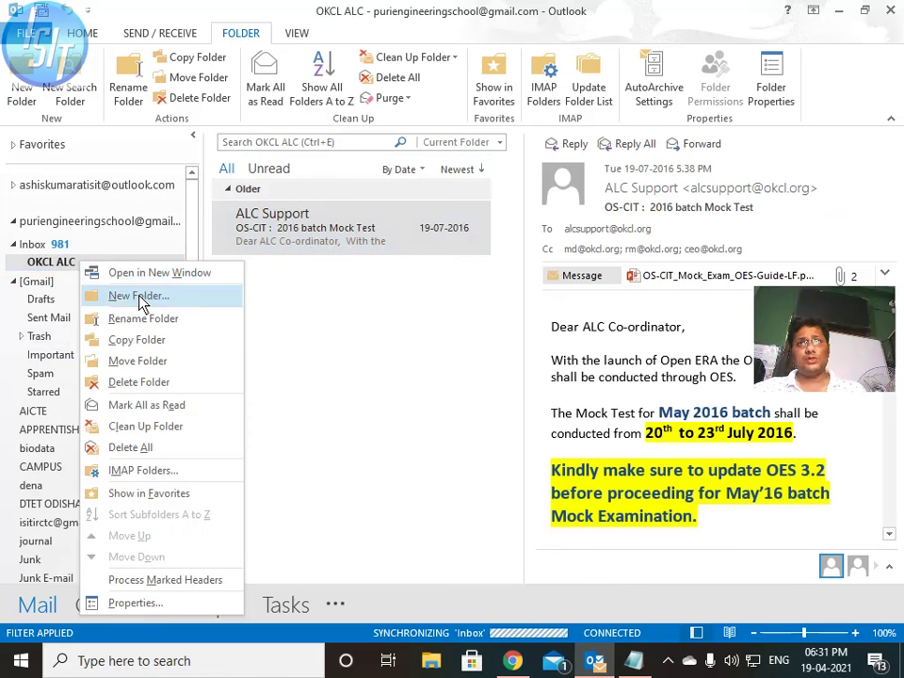
{"action": "left_click", "coordinate": [159, 449]}
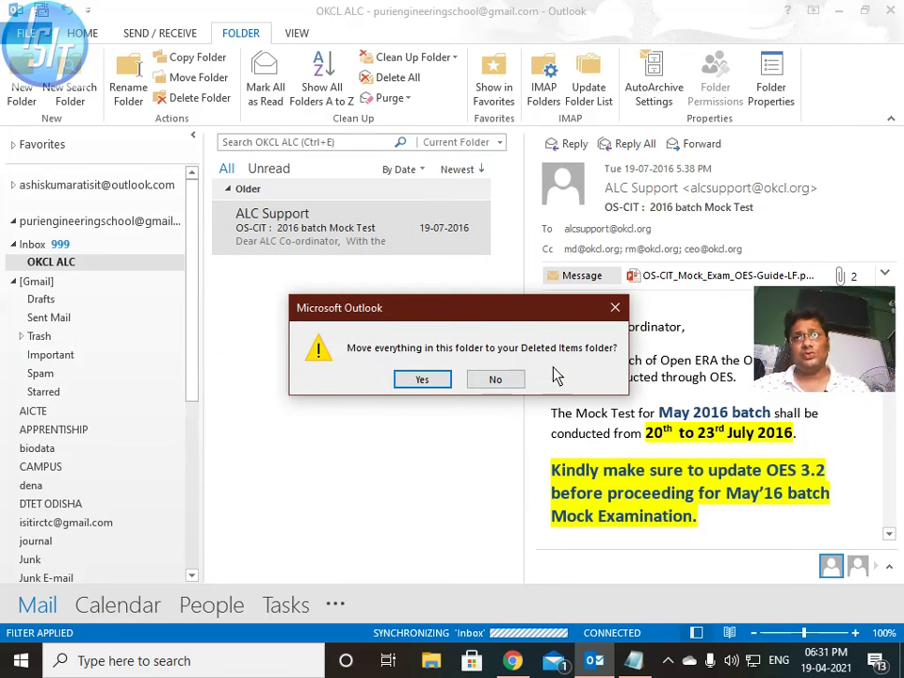
{"action": "left_click", "coordinate": [423, 380]}
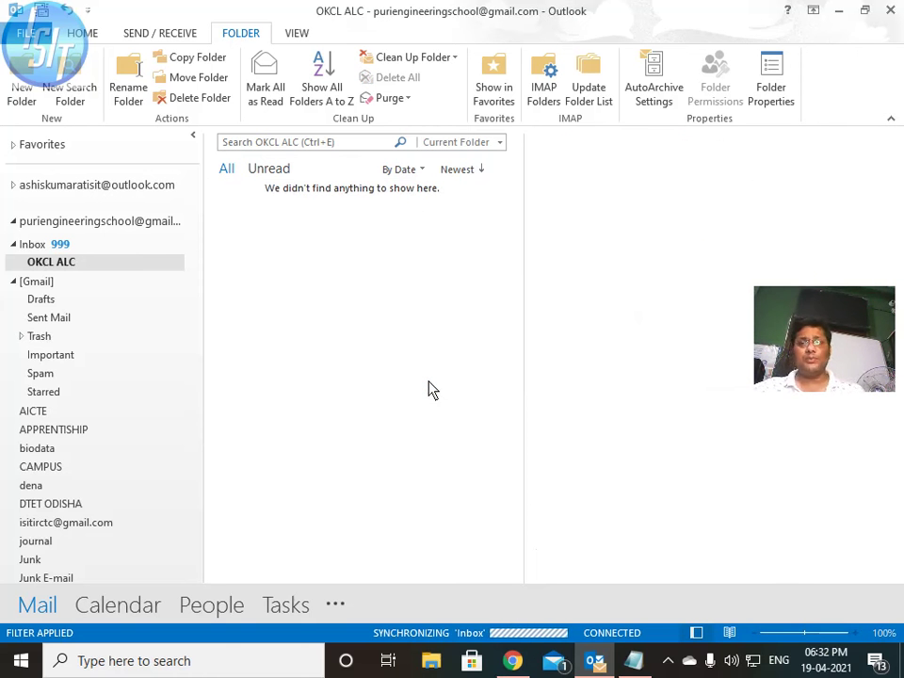
- Delete the emptied OKCL ALC subfolder, confirming its move to Deleted Items
{"action": "right_click", "coordinate": [81, 271]}
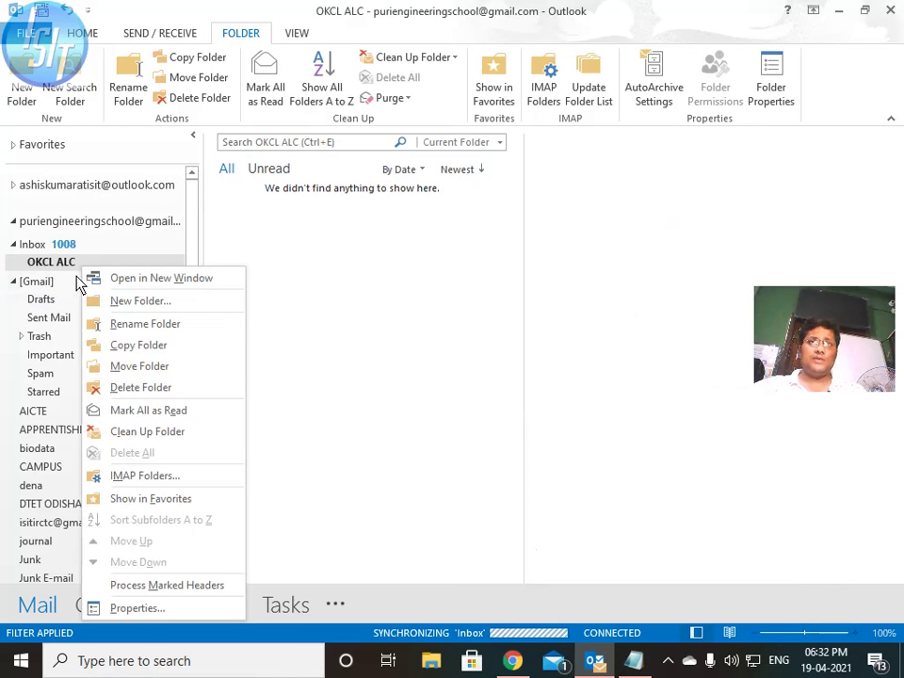
{"action": "left_click", "coordinate": [144, 390]}
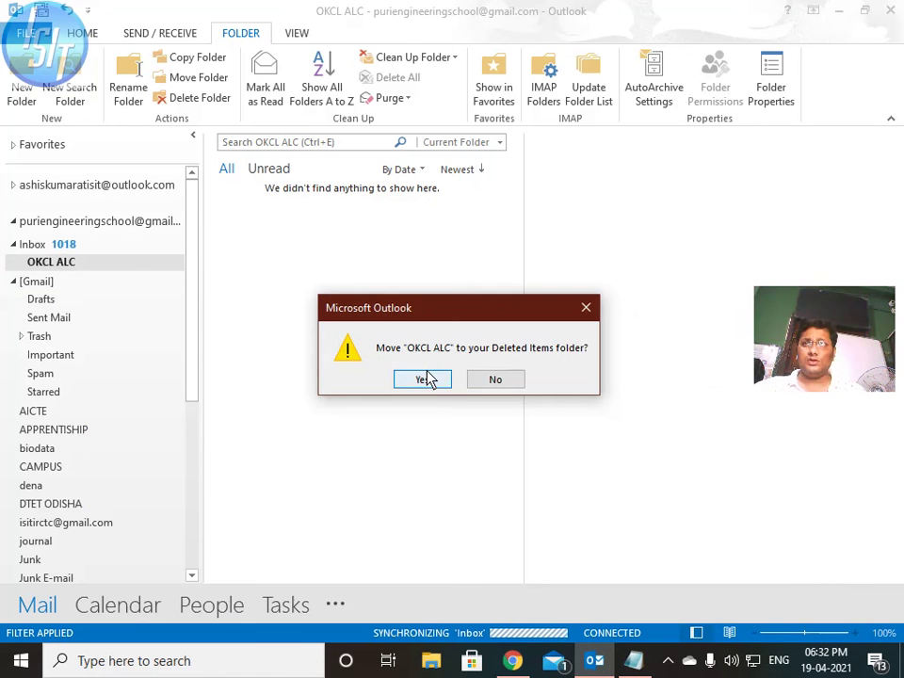
{"action": "left_click", "coordinate": [424, 379]}
- Create a subfolder named ALC under the Inbox
{"action": "left_click", "coordinate": [31, 245]}
{"action": "right_click", "coordinate": [37, 251]}
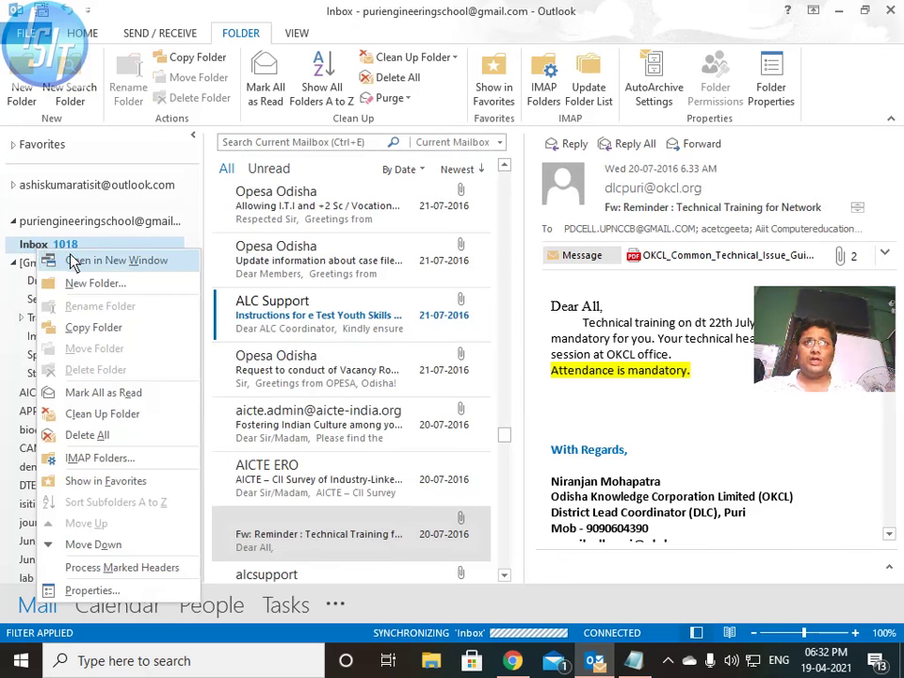
{"action": "left_click", "coordinate": [93, 282]}
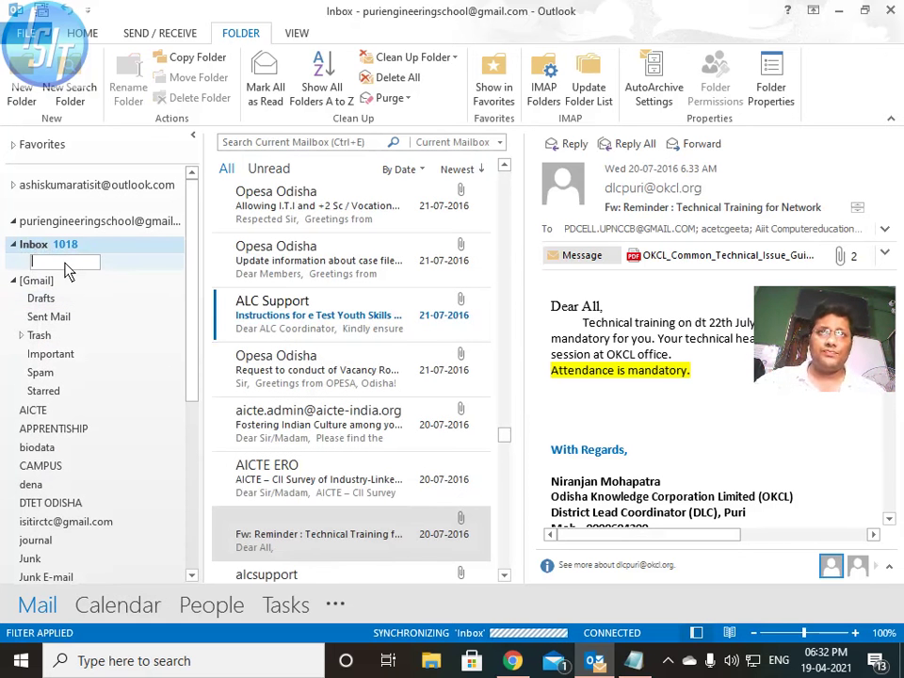
{"action": "type", "text": "ALC"}
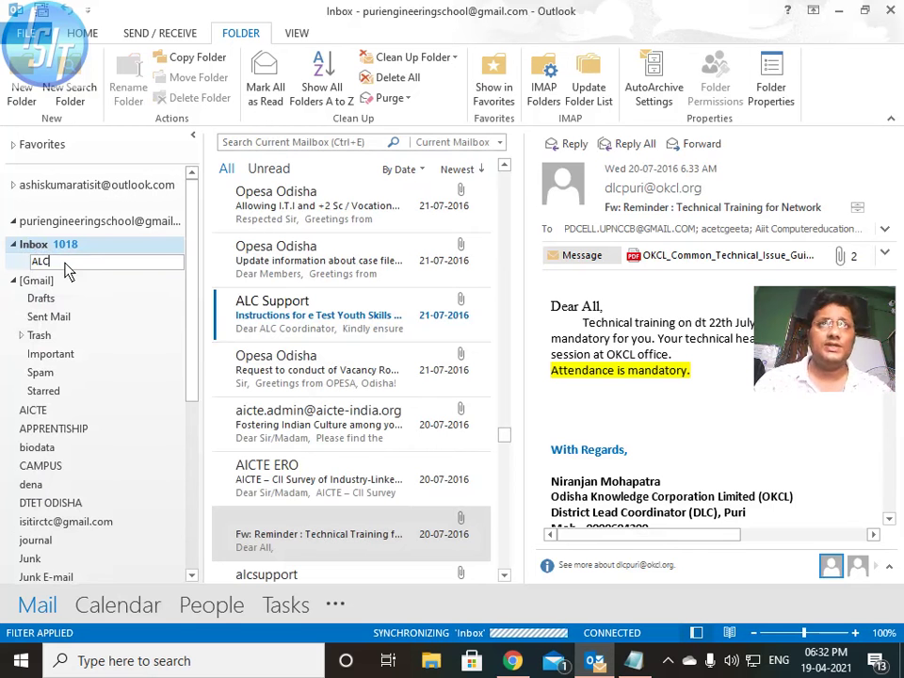
{"action": "key", "text": "Return"}
- Rename the ALC subfolder under the Inbox as OKCL
{"action": "right_click", "coordinate": [31, 266]}
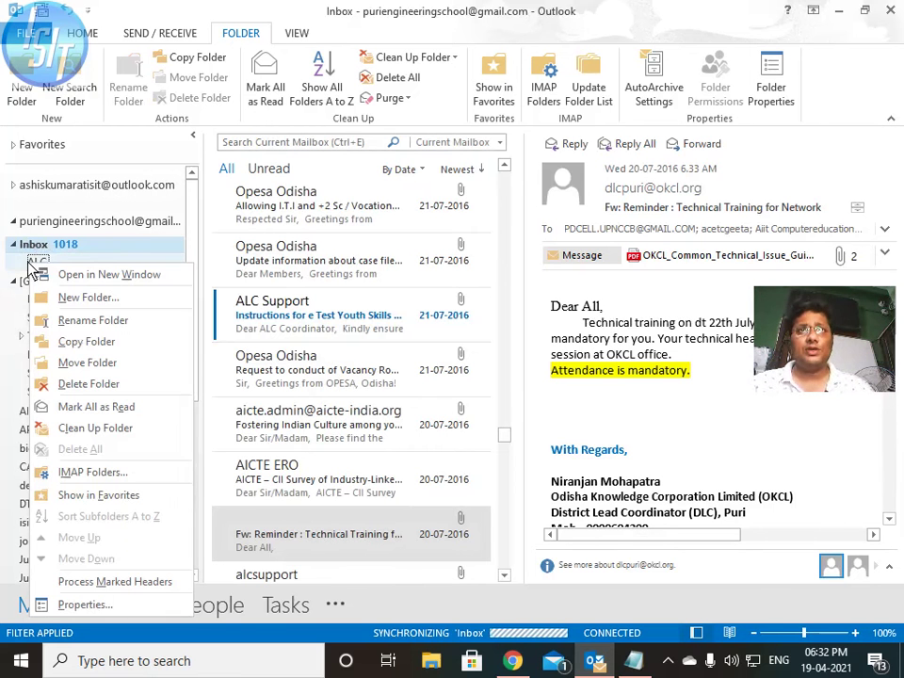
{"action": "left_click", "coordinate": [34, 265]}
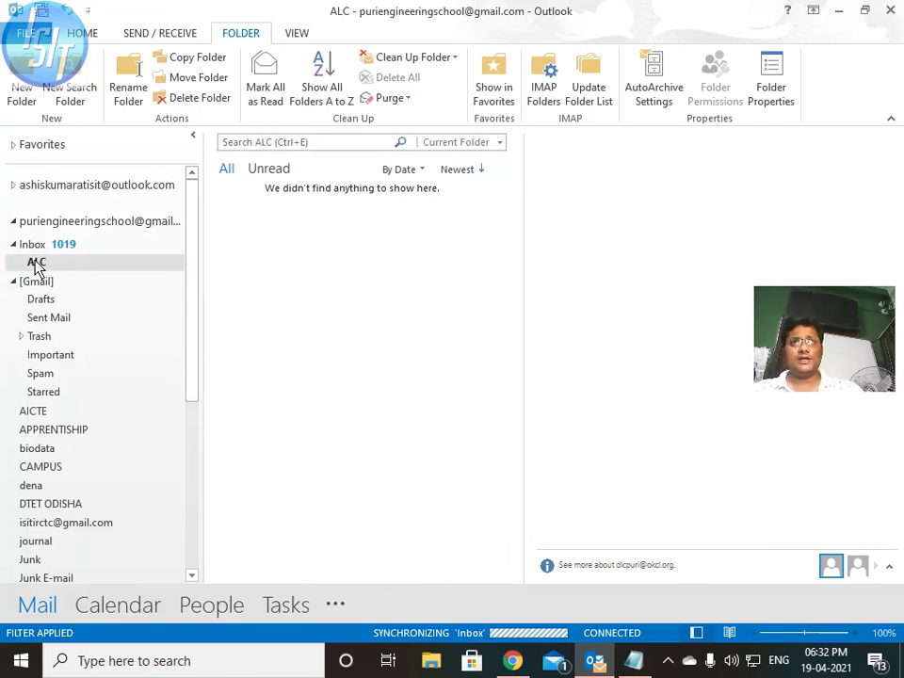
{"action": "right_click", "coordinate": [36, 266]}
{"action": "left_click", "coordinate": [105, 319]}
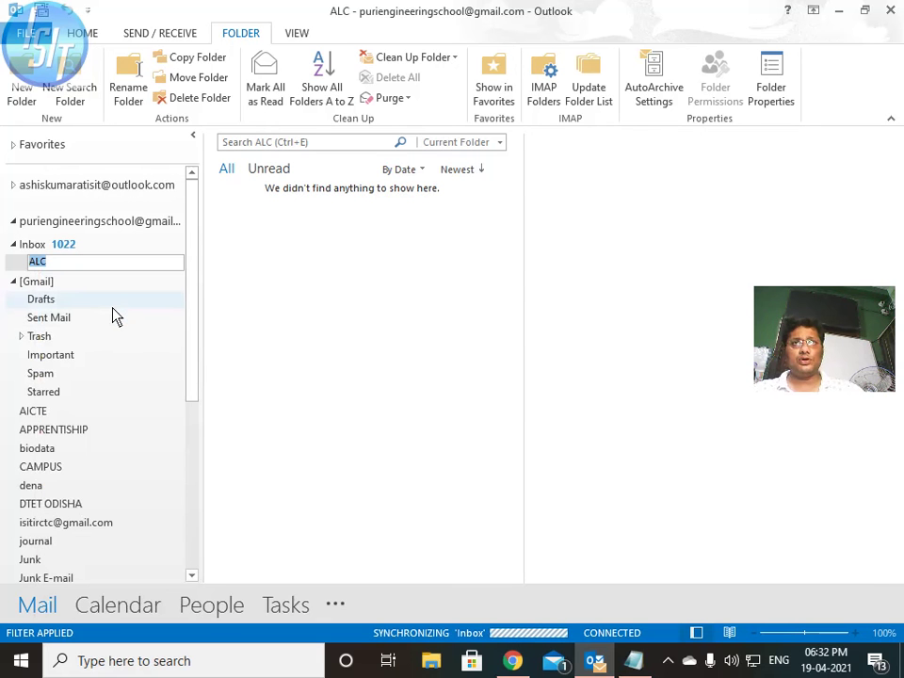
{"action": "type", "text": "OKCL"}
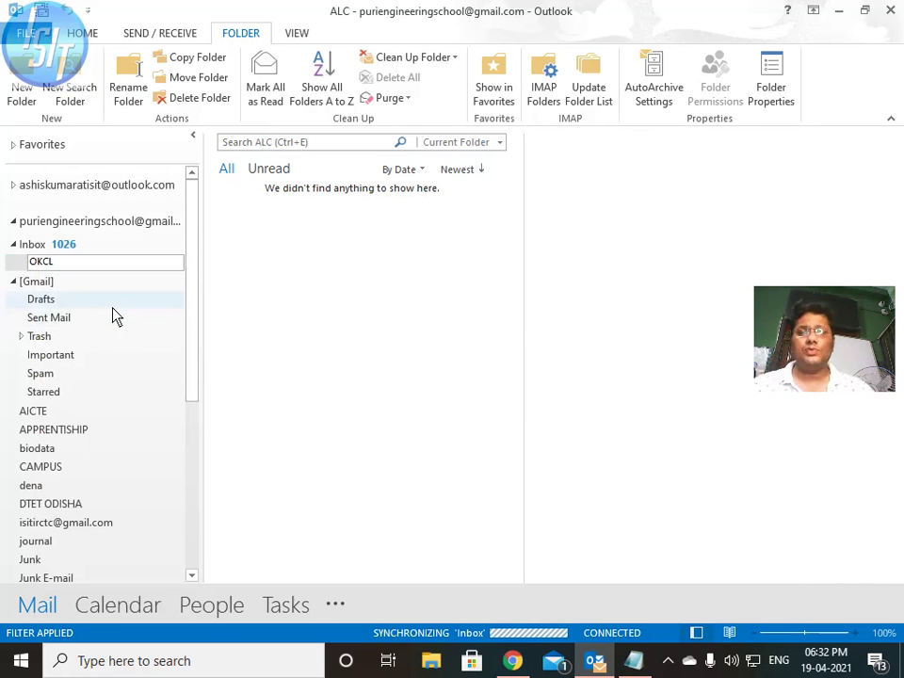
{"action": "key", "text": "Return"}
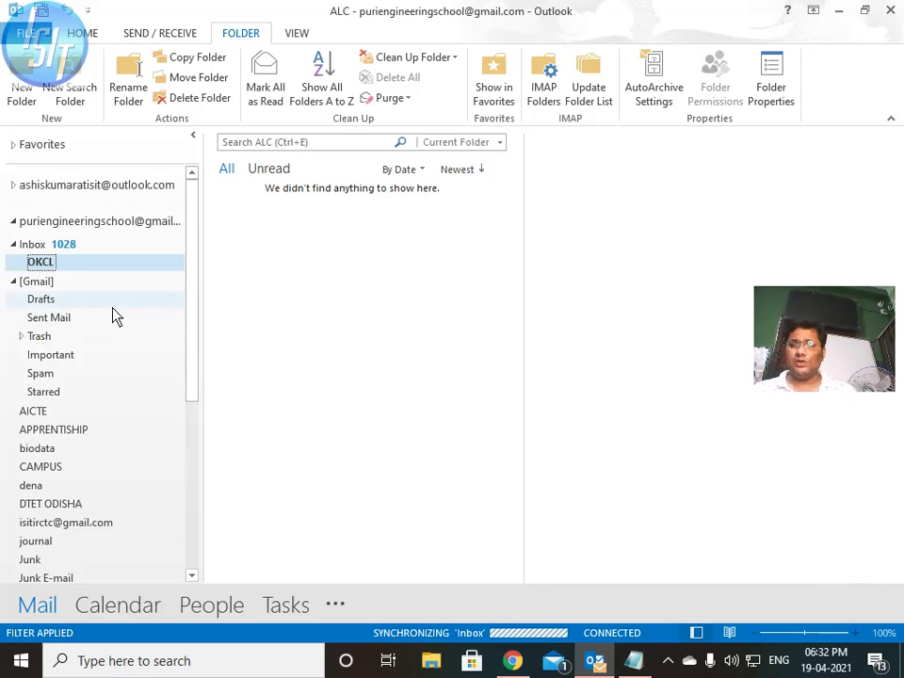
- Delete the OKCL subfolder under the Inbox, confirming its move to Deleted Items
{"action": "right_click", "coordinate": [48, 267]}
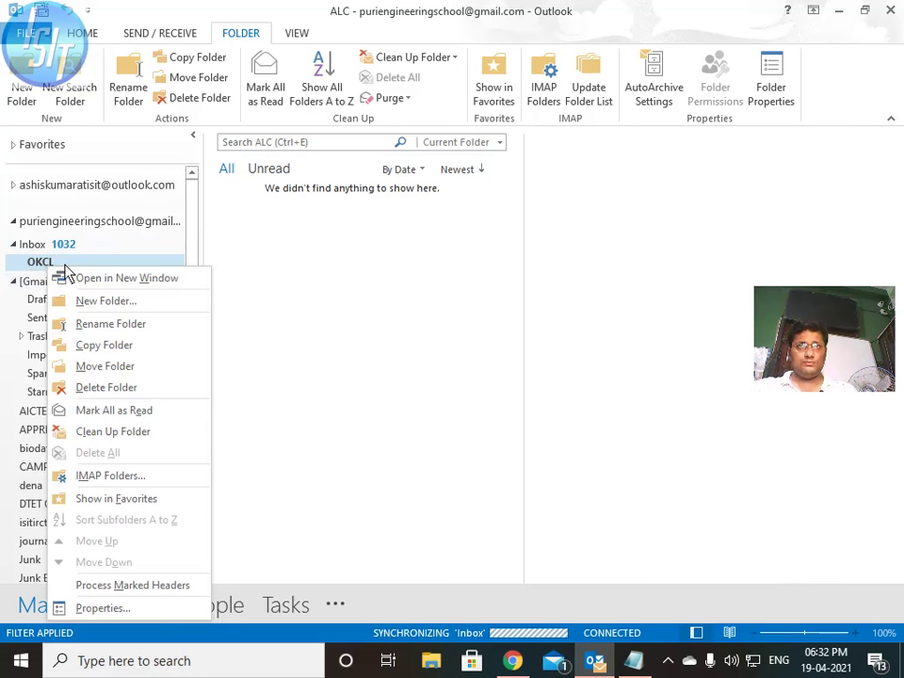
{"action": "left_click", "coordinate": [113, 389]}
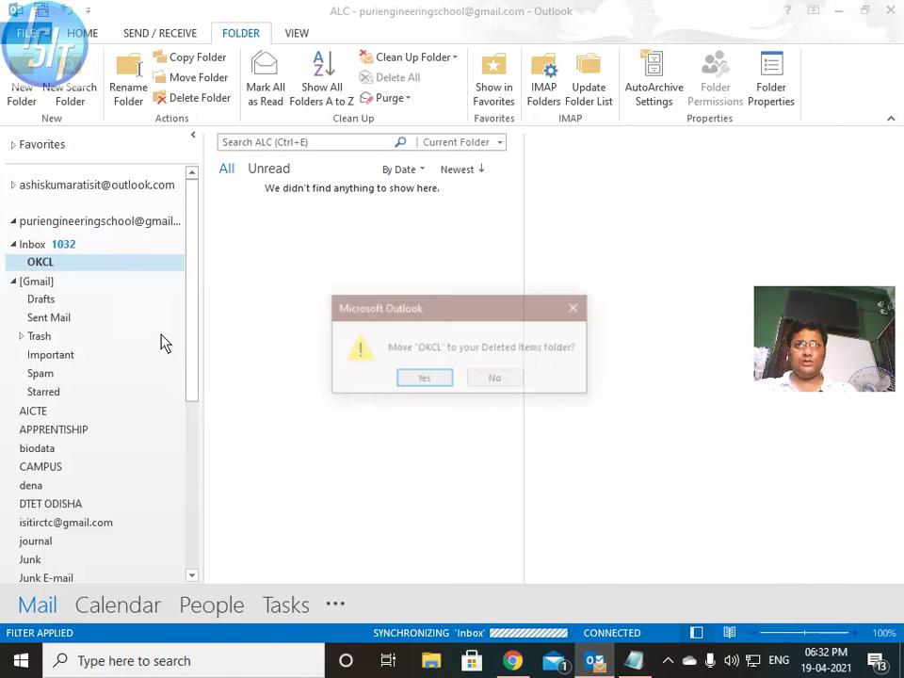
{"action": "left_click", "coordinate": [434, 387]}
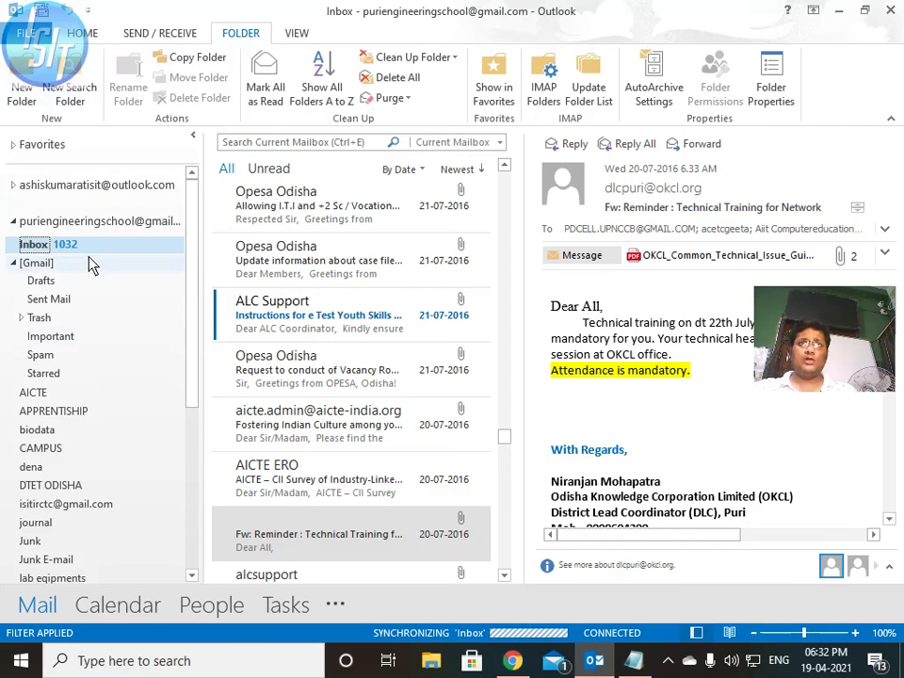
- Create a Mail and Post Items folder named okcl imp, placed under the Inbox
{"action": "left_click", "coordinate": [82, 33]}
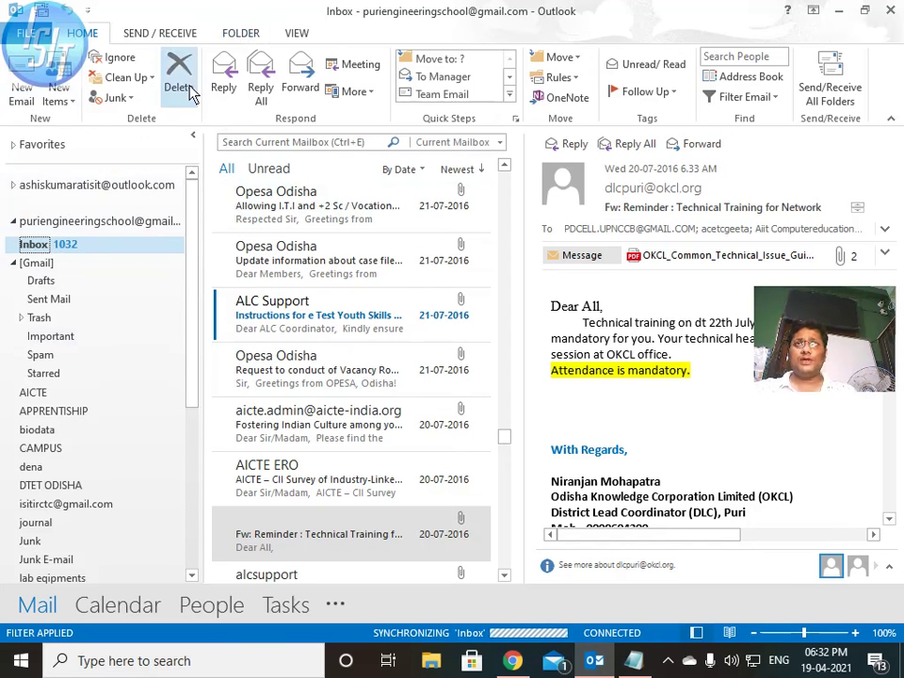
{"action": "left_click", "coordinate": [241, 41]}
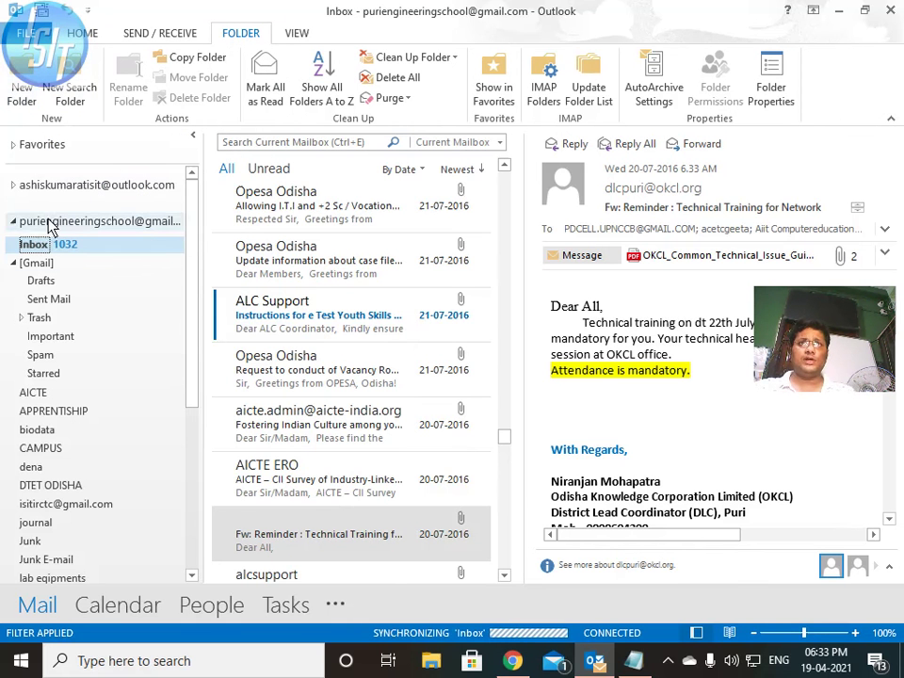
{"action": "left_click", "coordinate": [18, 74]}
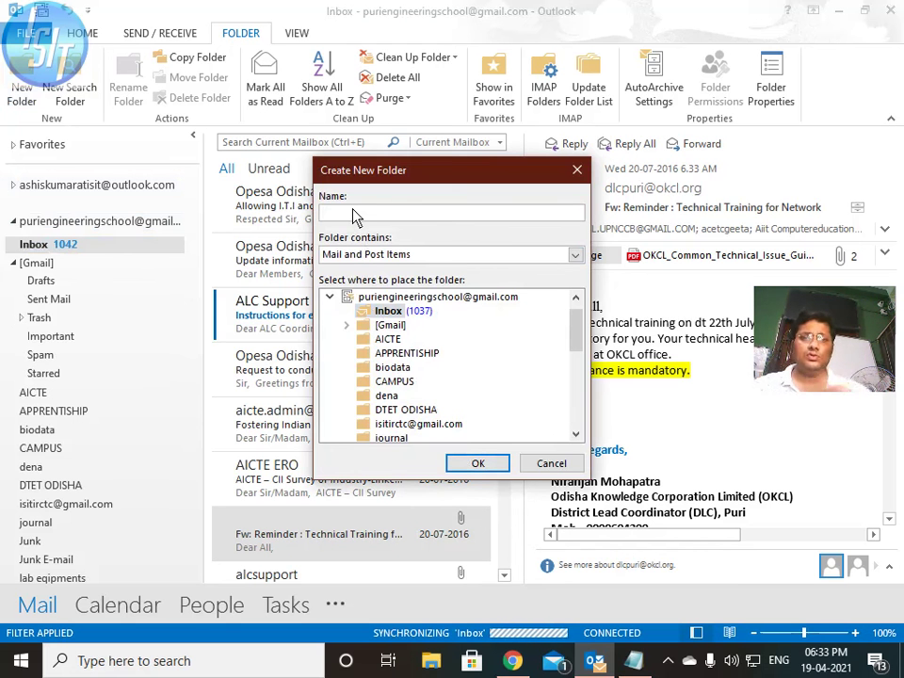
{"action": "type", "text": "okcl"}
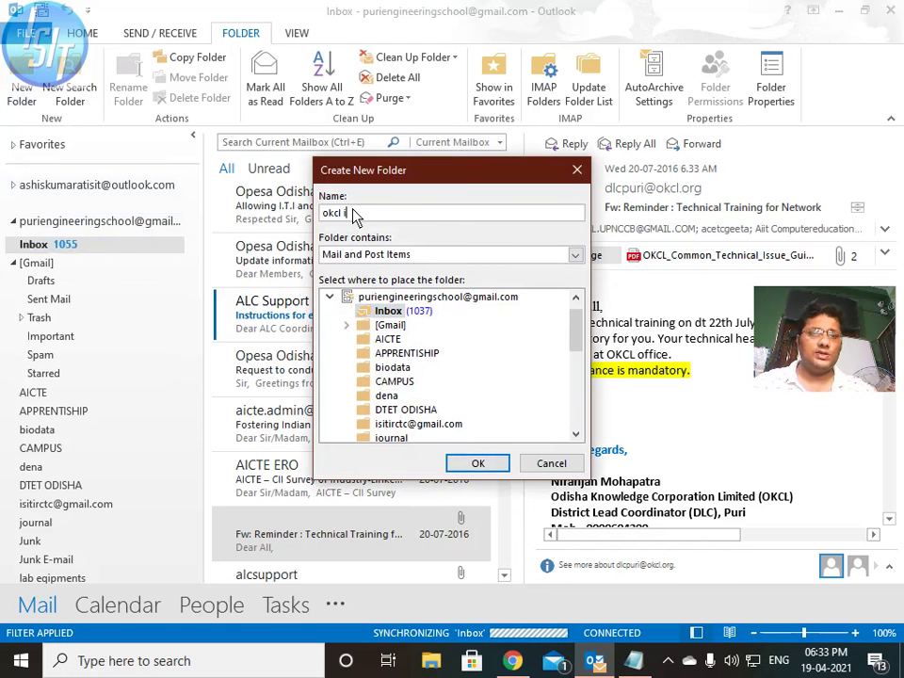
{"action": "type", "text": " imp"}
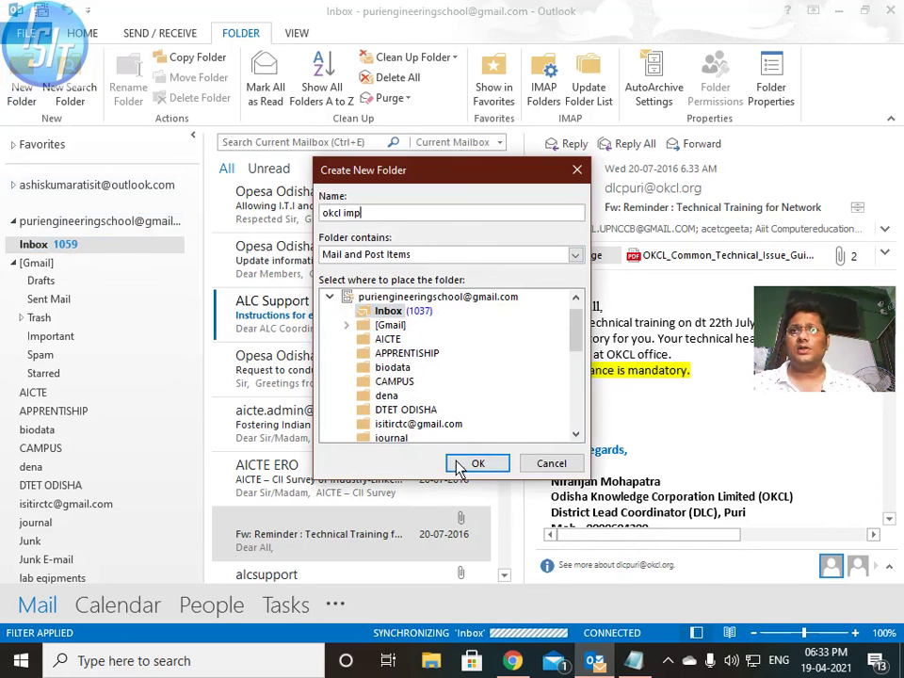
{"action": "left_click", "coordinate": [471, 464]}
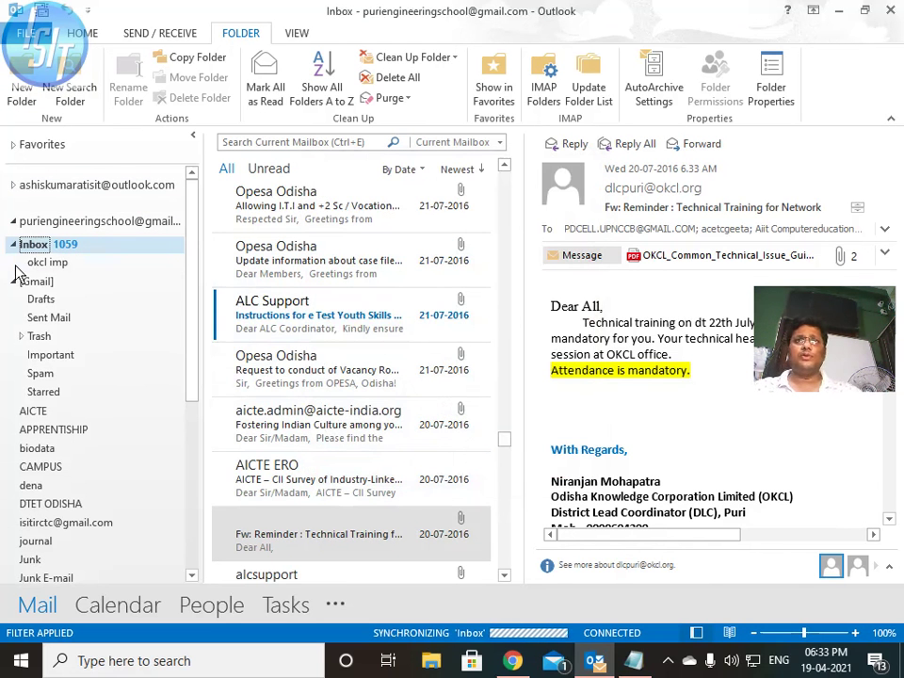
- Delete the okcl imp subfolder, confirming its move to Deleted Items
{"action": "left_click", "coordinate": [51, 265]}
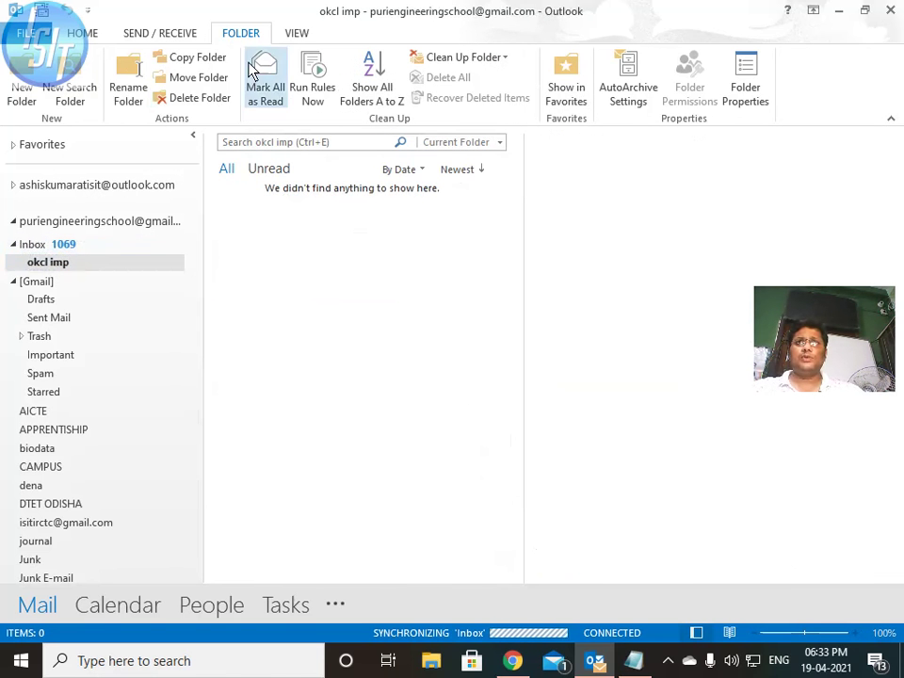
{"action": "left_click", "coordinate": [198, 99]}
{"action": "left_click", "coordinate": [437, 382]}
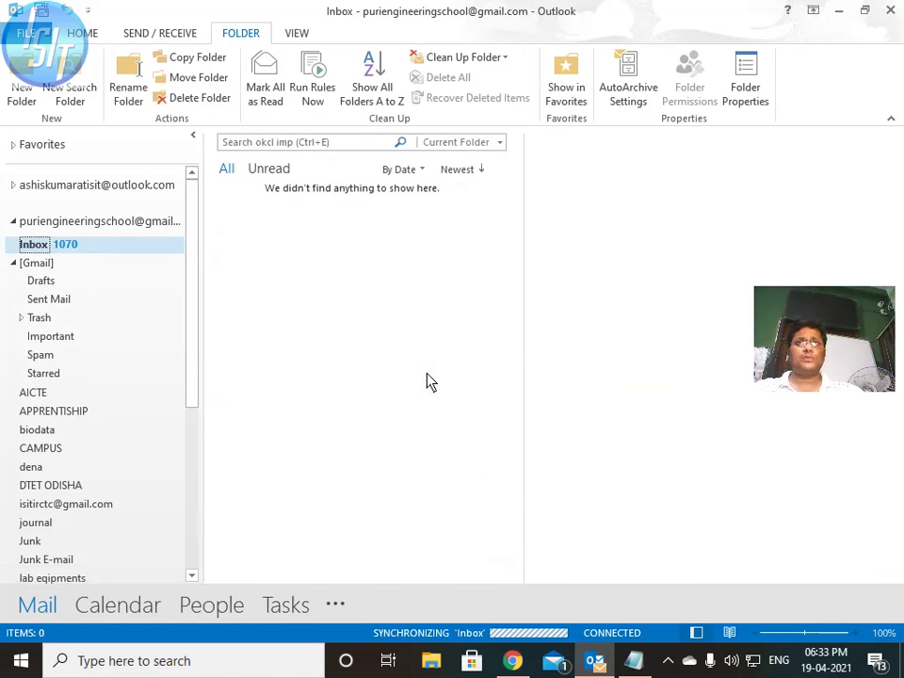
- Create an Unread mail search folder for the current account and view its messages
{"action": "left_click", "coordinate": [71, 80]}
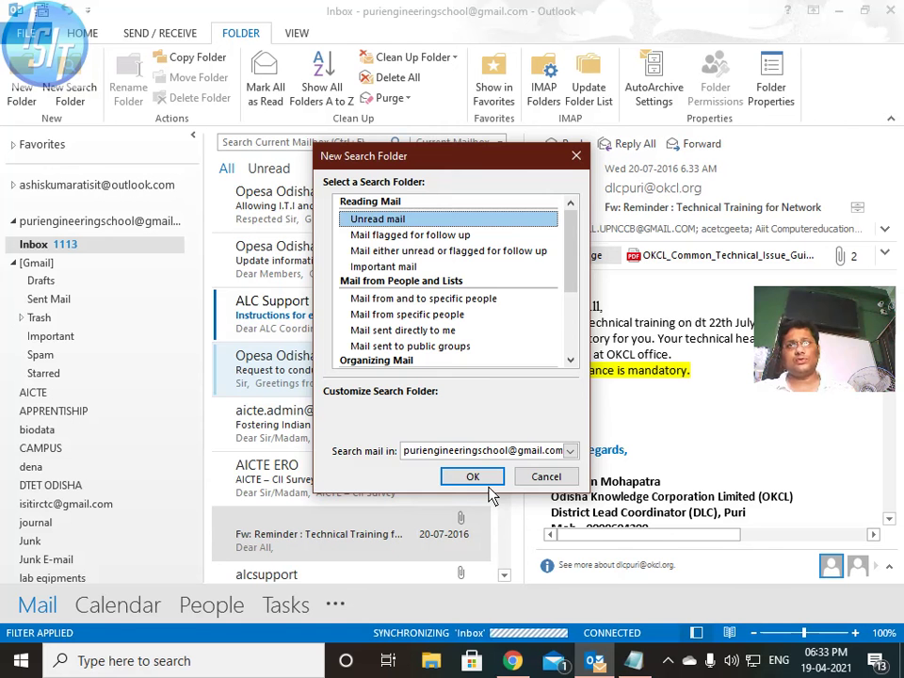
{"action": "left_click", "coordinate": [576, 155]}
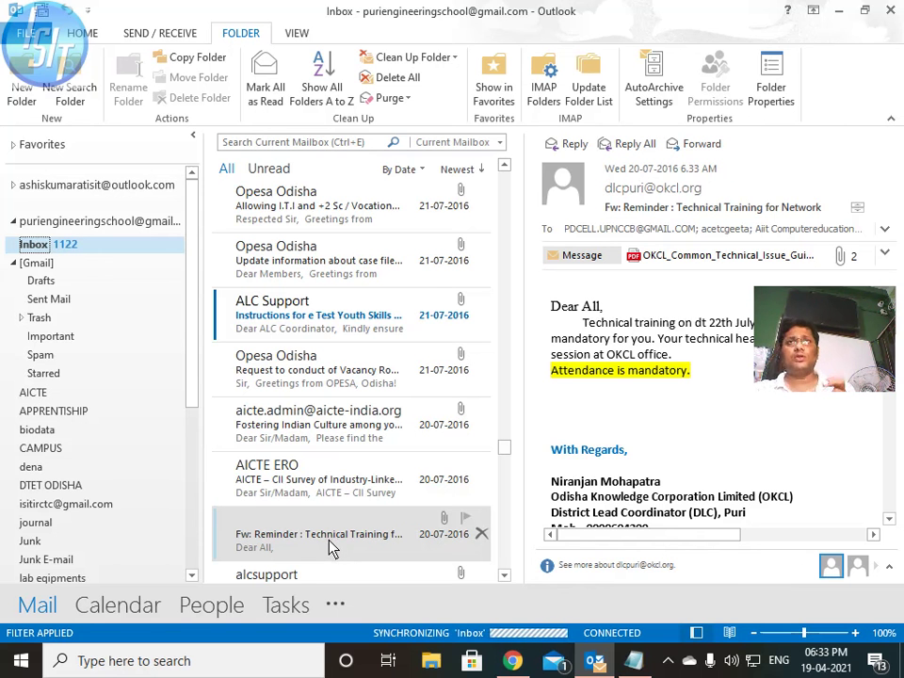
{"action": "left_click", "coordinate": [79, 96]}
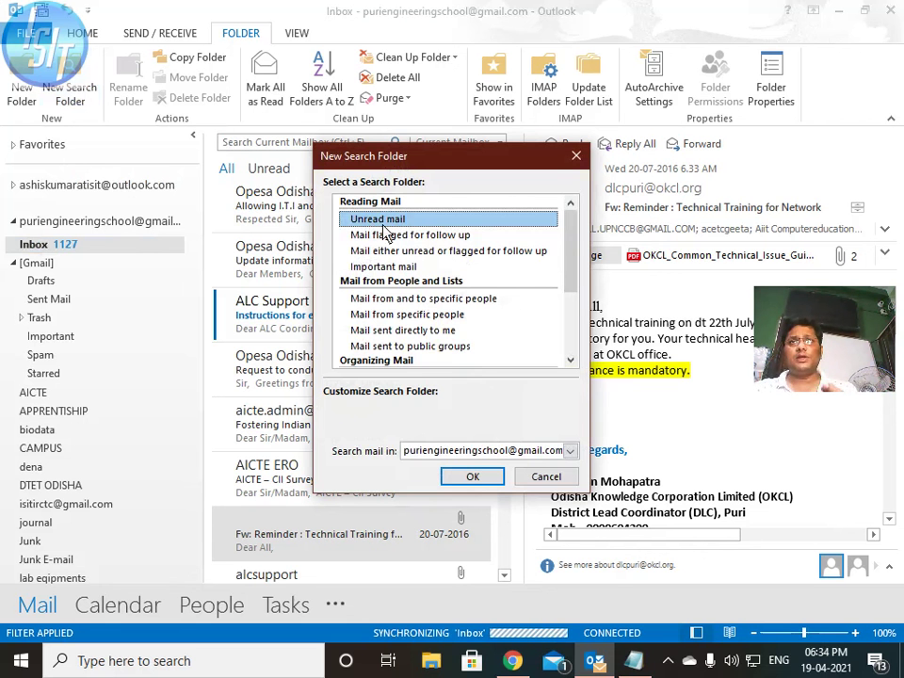
{"action": "left_click", "coordinate": [473, 477]}
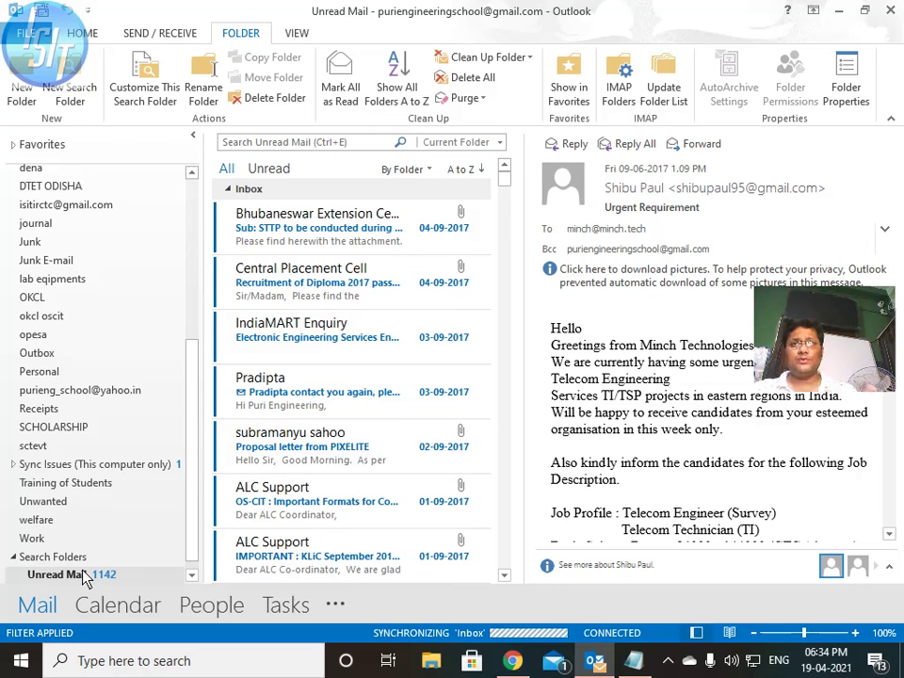
{"action": "left_click", "coordinate": [78, 577]}
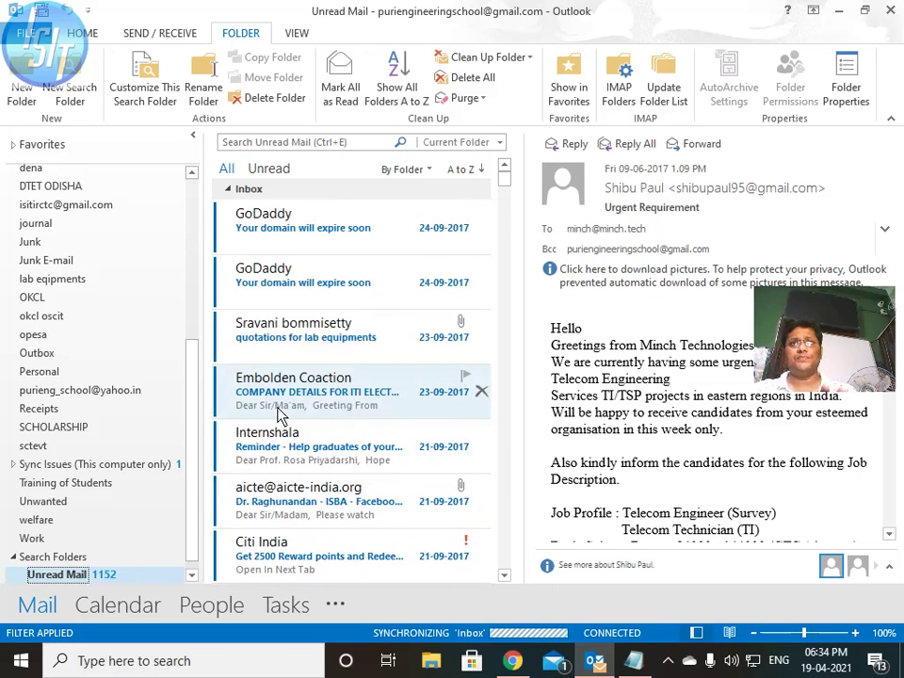
- Permanently delete the Unread Mail search folder and confirm the deletion
{"action": "right_click", "coordinate": [76, 577]}
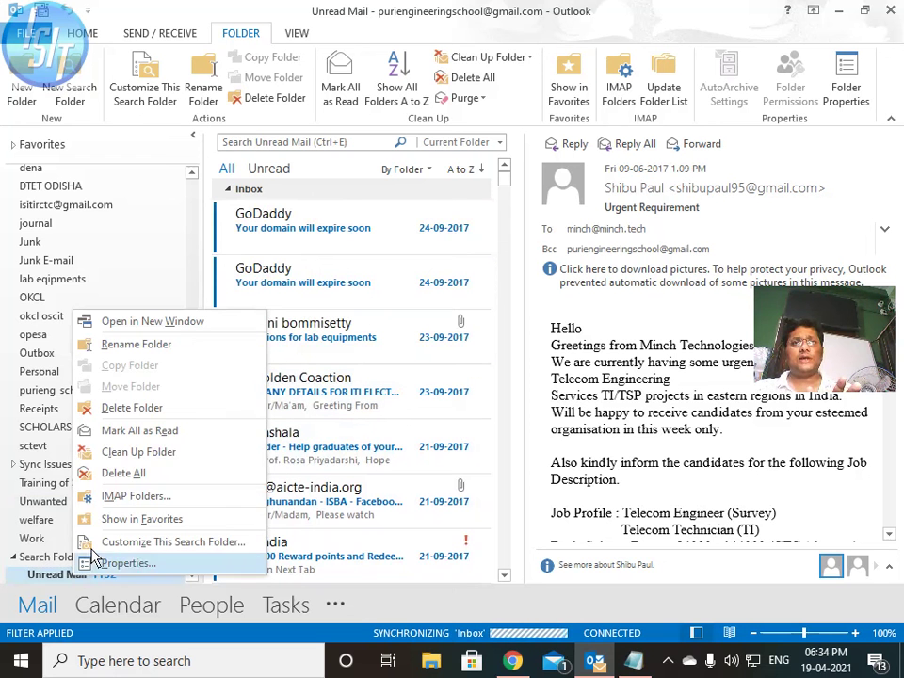
{"action": "left_click", "coordinate": [179, 423]}
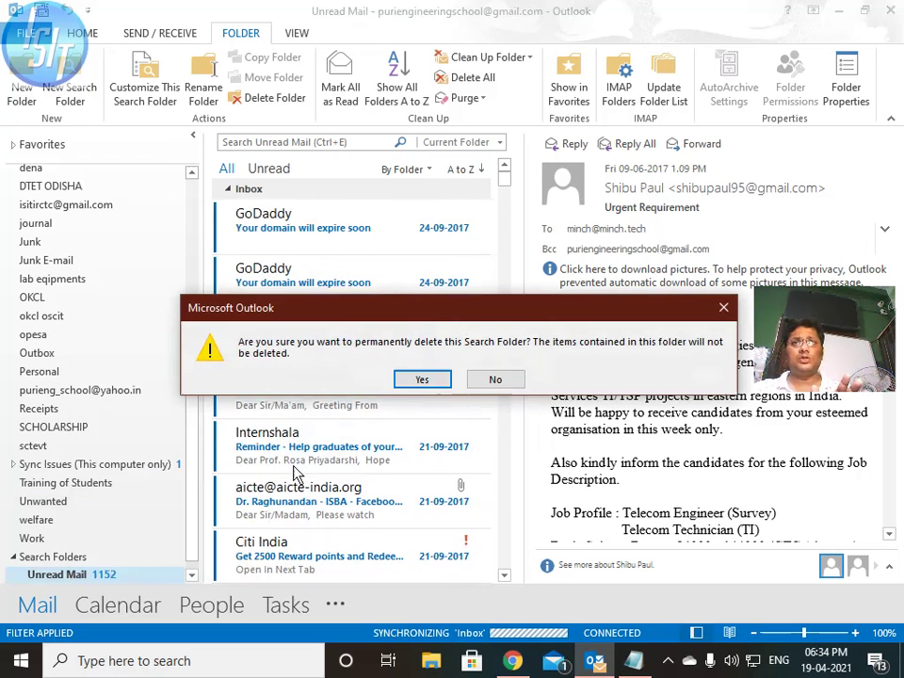
{"action": "left_click", "coordinate": [422, 380]}
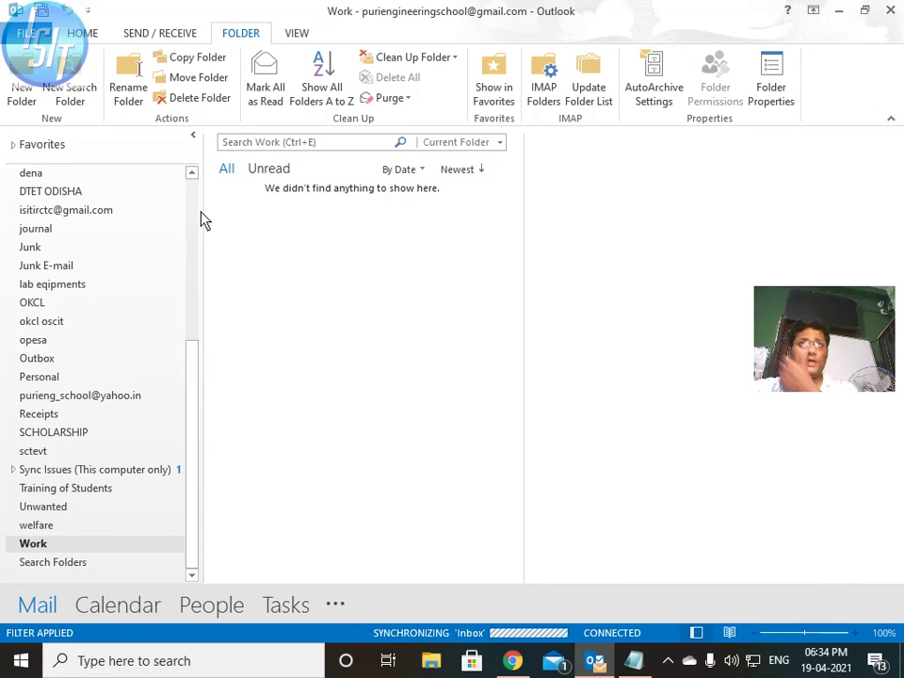
- Create a custom search folder named ALC without criteria, agreeing to include all messages from the current account
{"action": "left_click", "coordinate": [92, 81]}
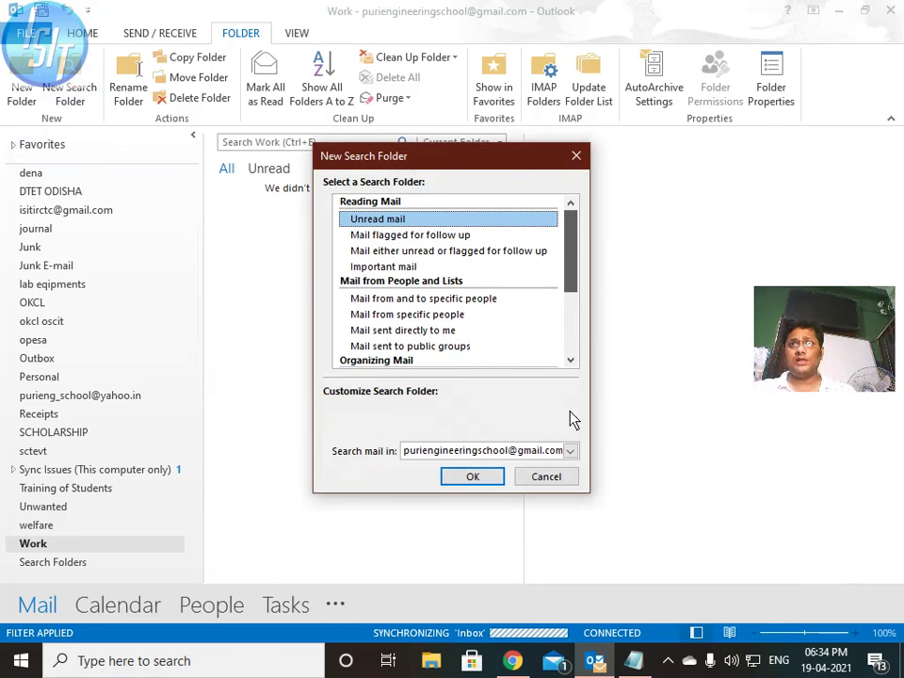
{"action": "left_click_drag", "start_coordinate": [578, 298], "coordinate": [573, 365]}
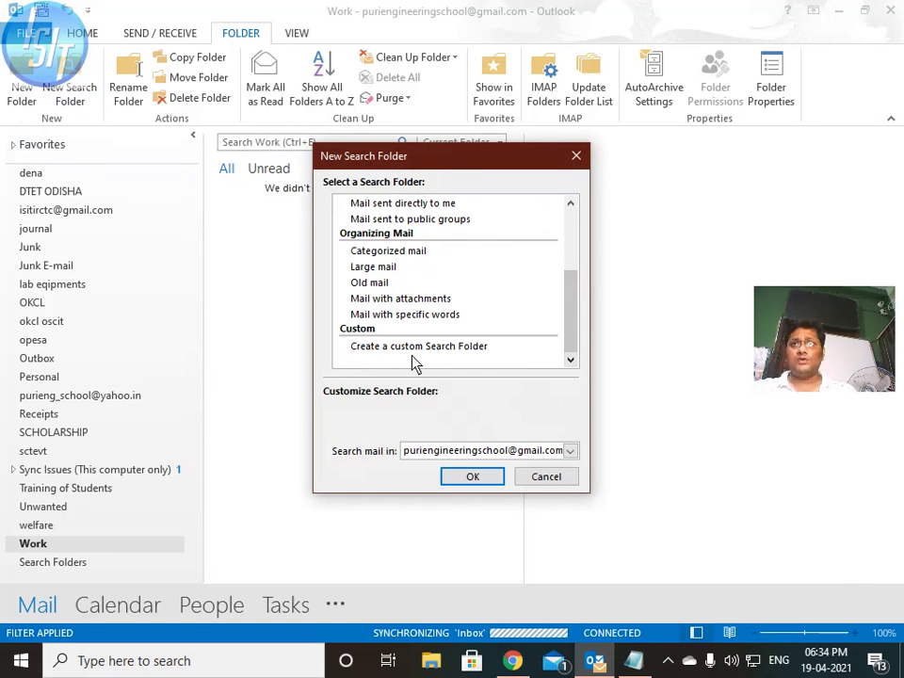
{"action": "left_click", "coordinate": [447, 348]}
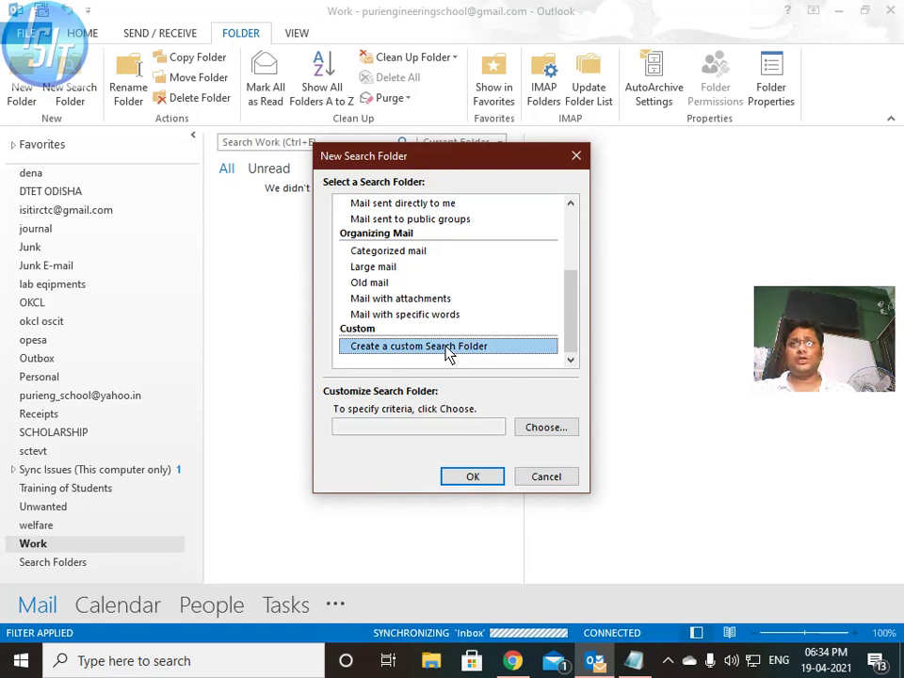
{"action": "left_click", "coordinate": [473, 476]}
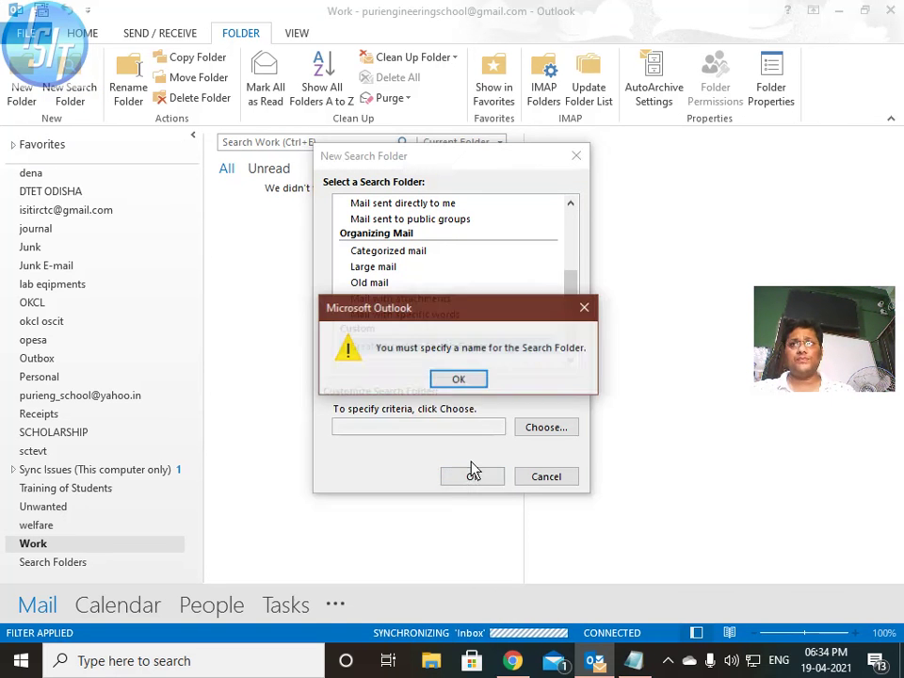
{"action": "left_click", "coordinate": [456, 378]}
{"action": "left_click", "coordinate": [404, 280]}
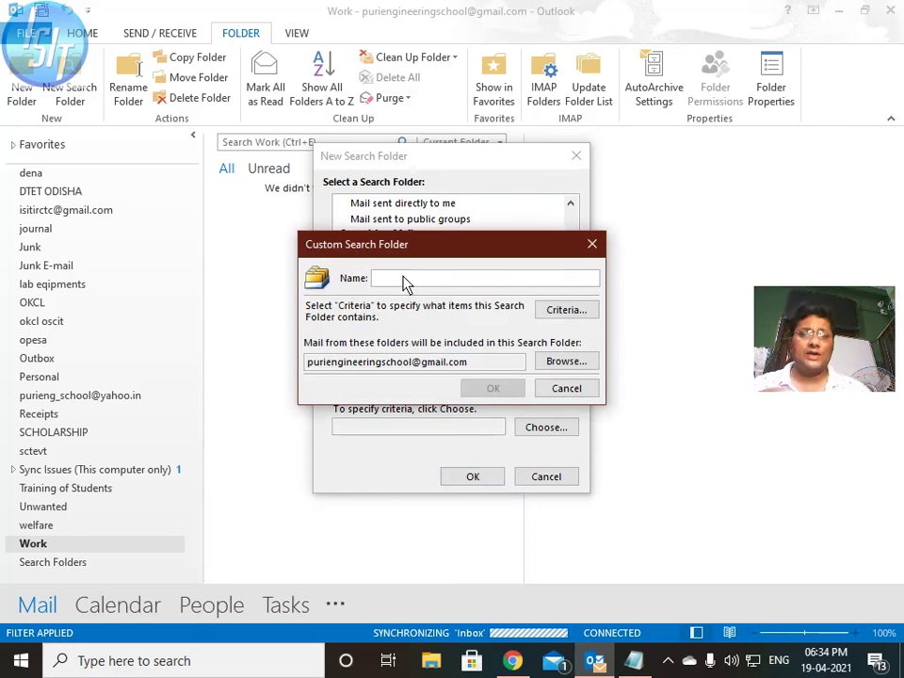
{"action": "type", "text": "ALC"}
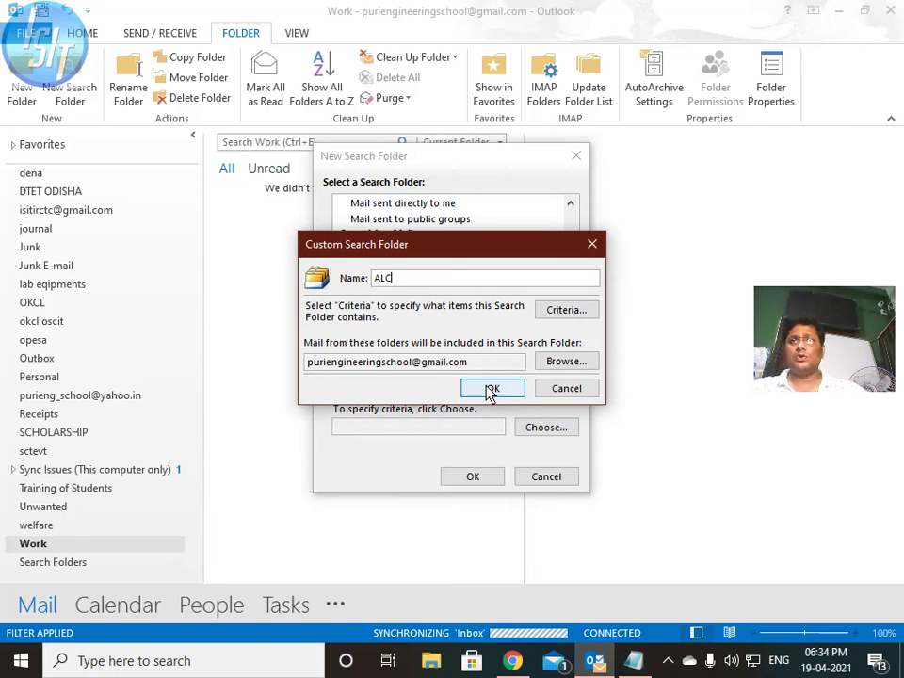
{"action": "left_click", "coordinate": [499, 390]}
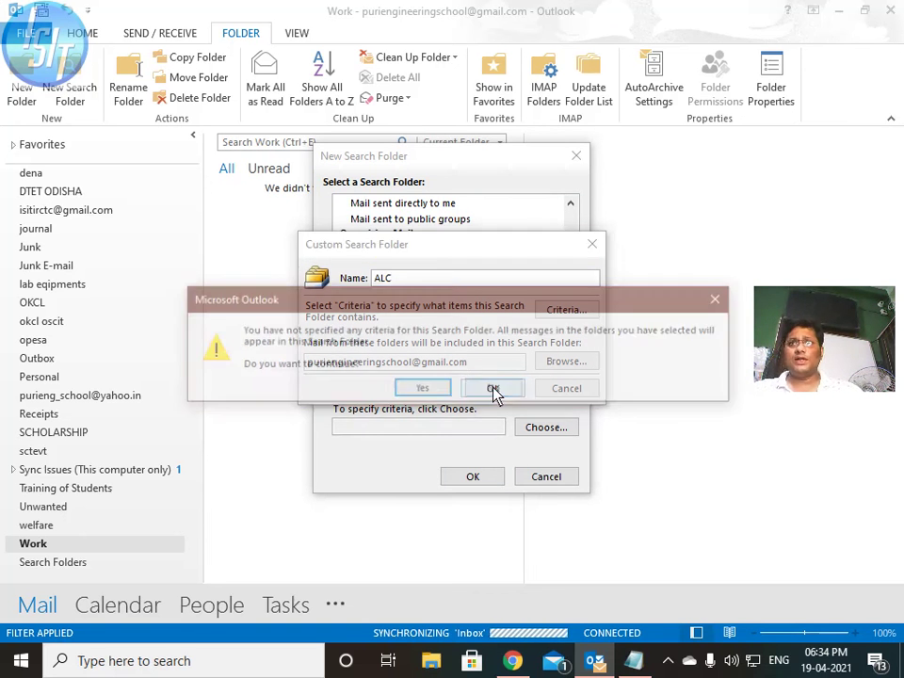
{"action": "left_click", "coordinate": [426, 390]}
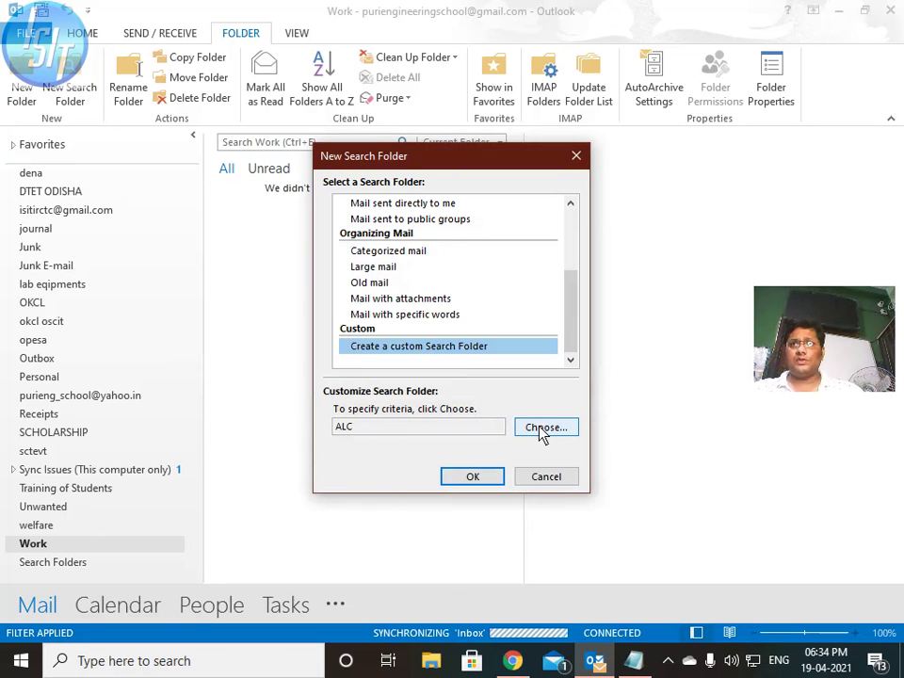
{"action": "left_click", "coordinate": [482, 481]}
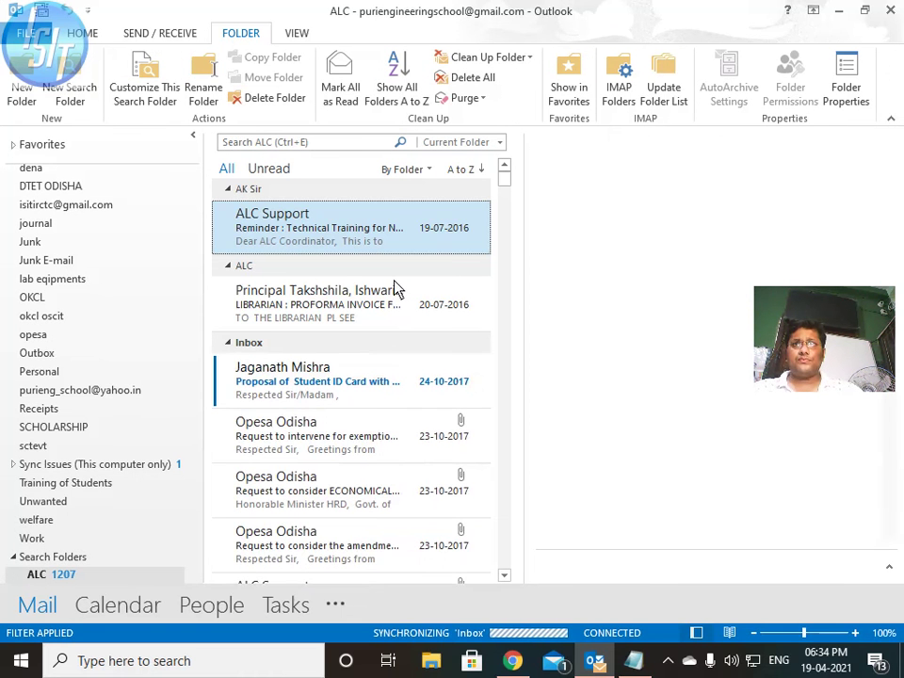
- Permanently delete the ALC search folder and confirm the deletion
{"action": "scroll", "coordinate": [196, 420], "scroll_direction": "down", "scroll_amount": 1}
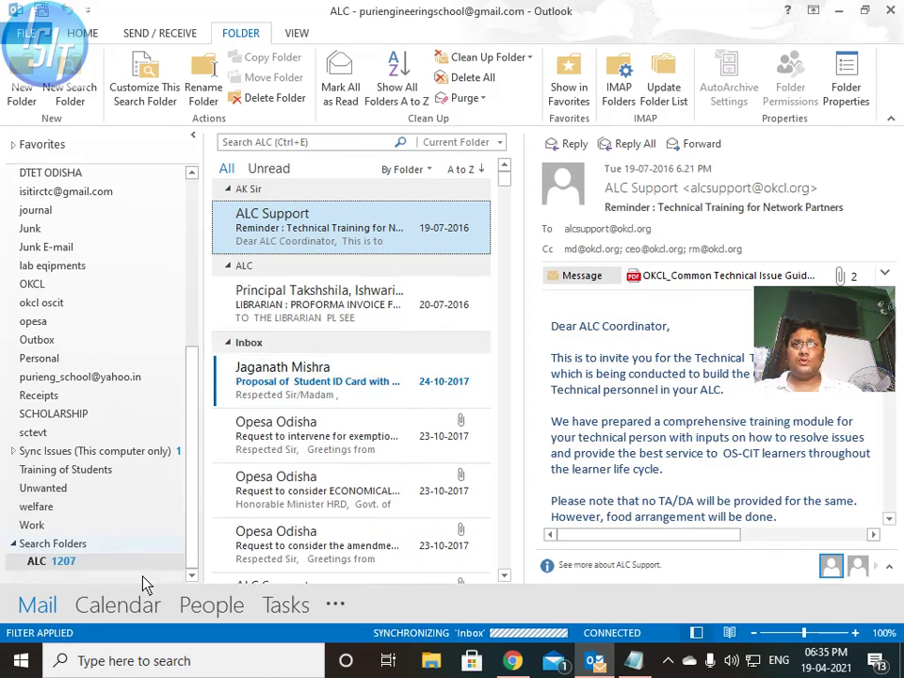
{"action": "right_click", "coordinate": [76, 562]}
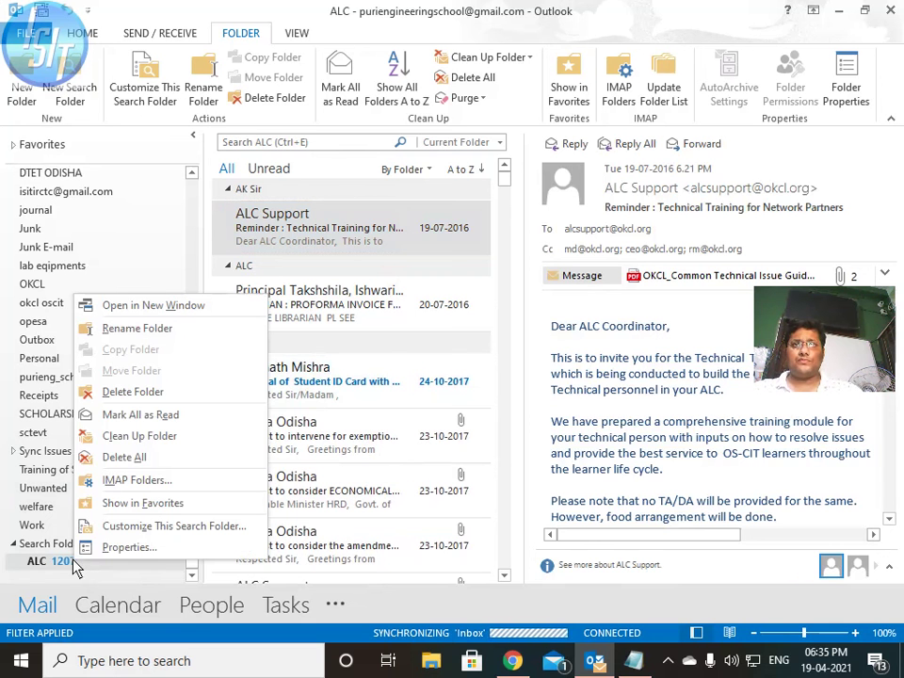
{"action": "left_click", "coordinate": [133, 391]}
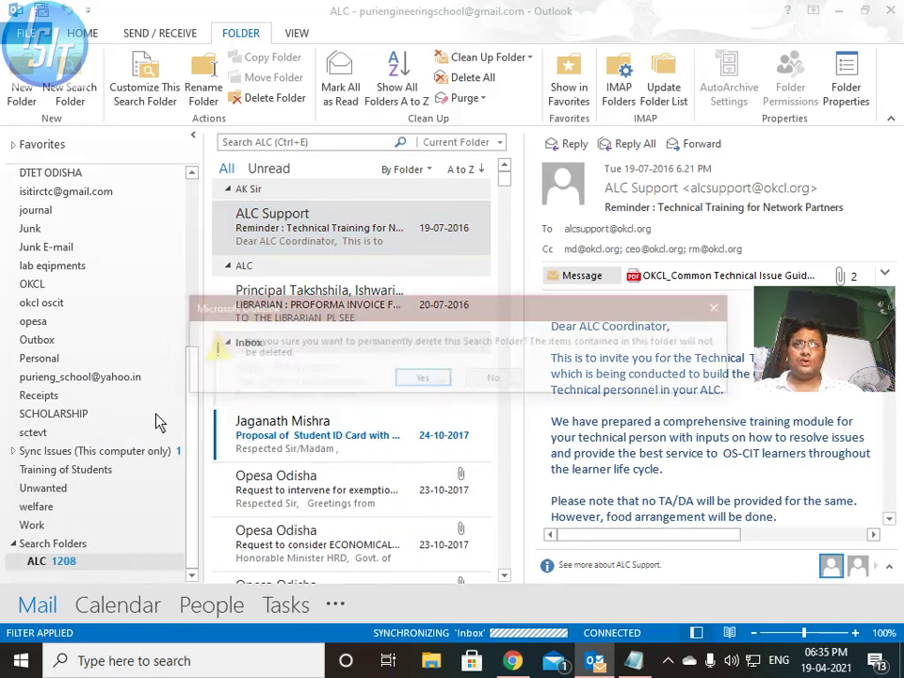
{"action": "left_click", "coordinate": [421, 379]}
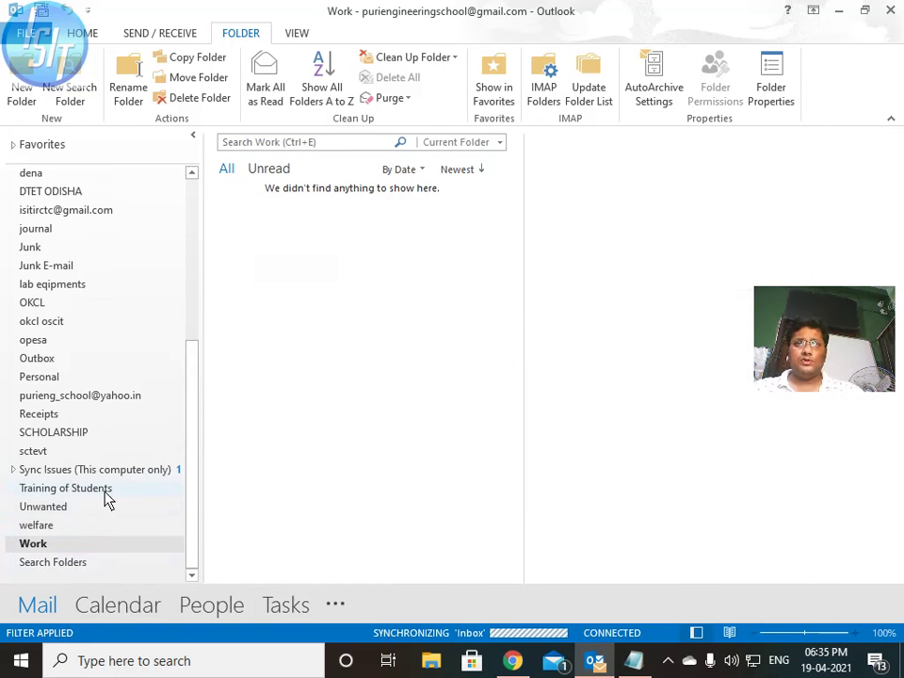
- Start a new custom search folder and name it alc
{"action": "scroll", "coordinate": [108, 514], "scroll_direction": "up", "scroll_amount": 5}
{"action": "left_click", "coordinate": [71, 90]}
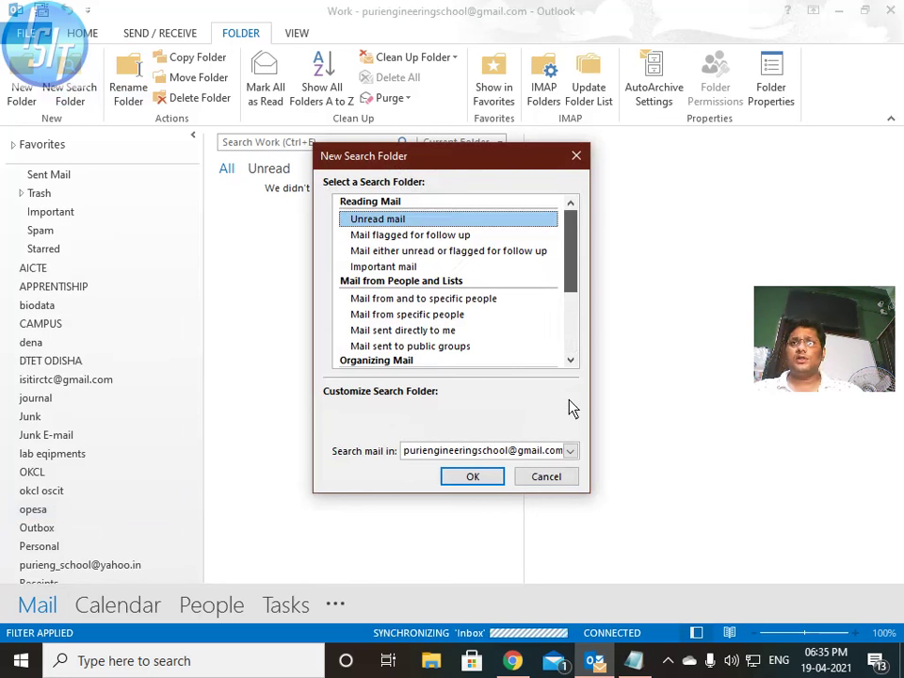
{"action": "left_click_drag", "start_coordinate": [568, 281], "coordinate": [568, 355]}
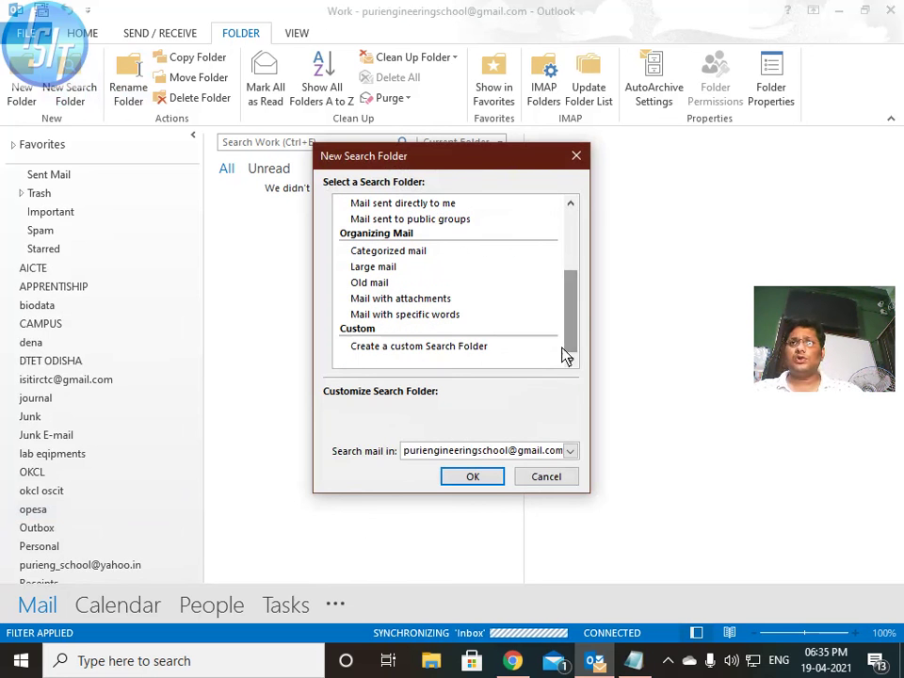
{"action": "left_click", "coordinate": [412, 348]}
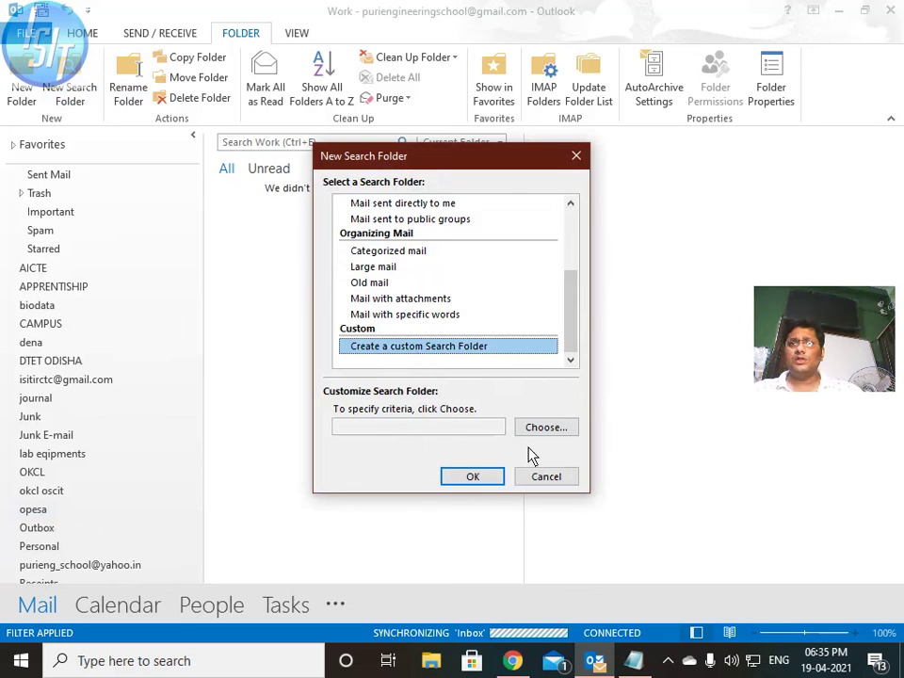
{"action": "left_click", "coordinate": [478, 478]}
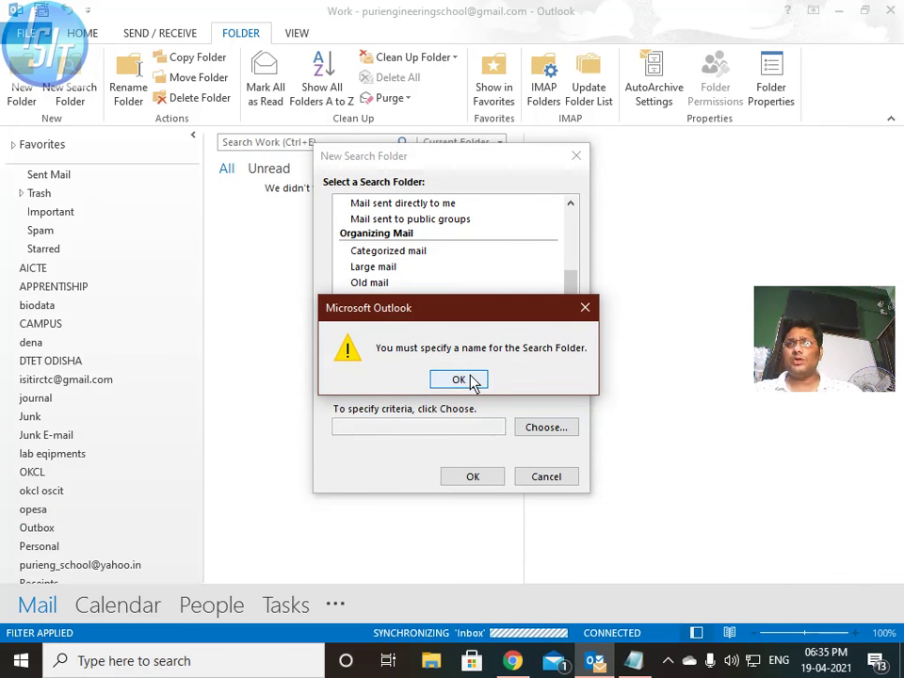
{"action": "left_click", "coordinate": [459, 379]}
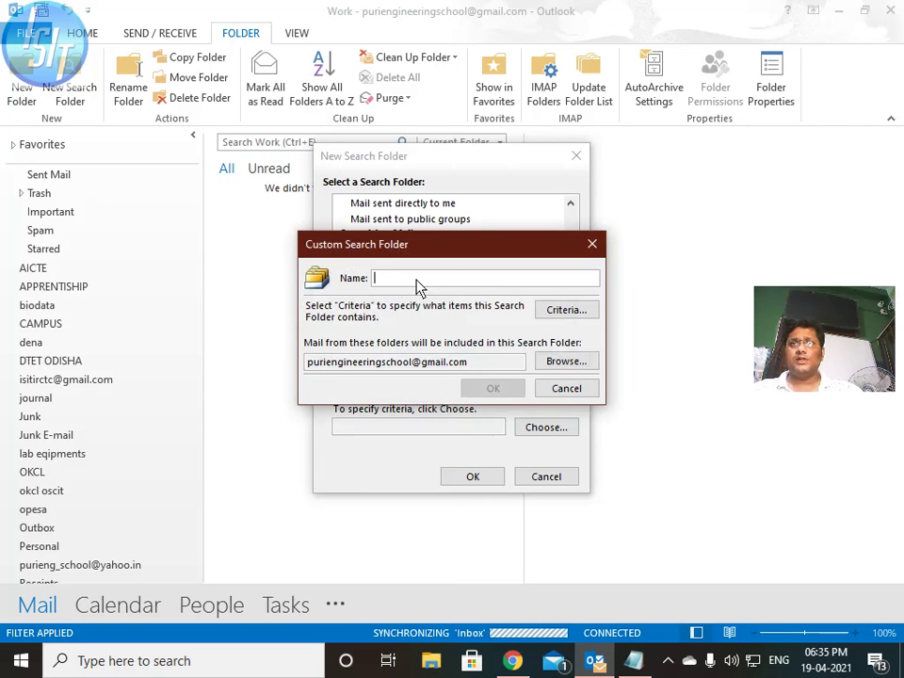
{"action": "type", "text": "alc"}
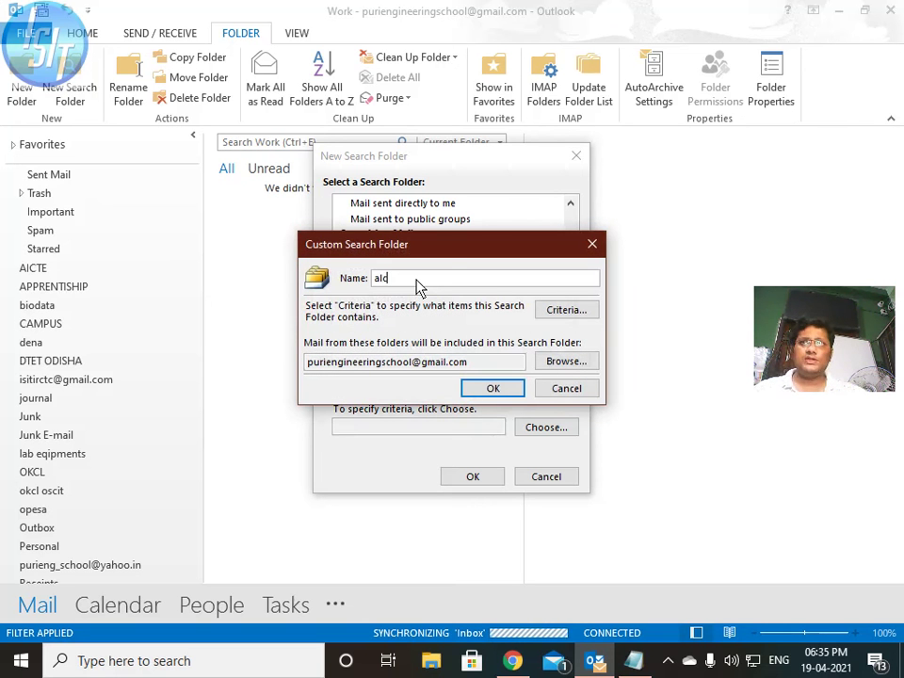
- Set the search criteria to the word alc in the subject field only, create the search folder and open it
{"action": "left_click", "coordinate": [565, 310]}
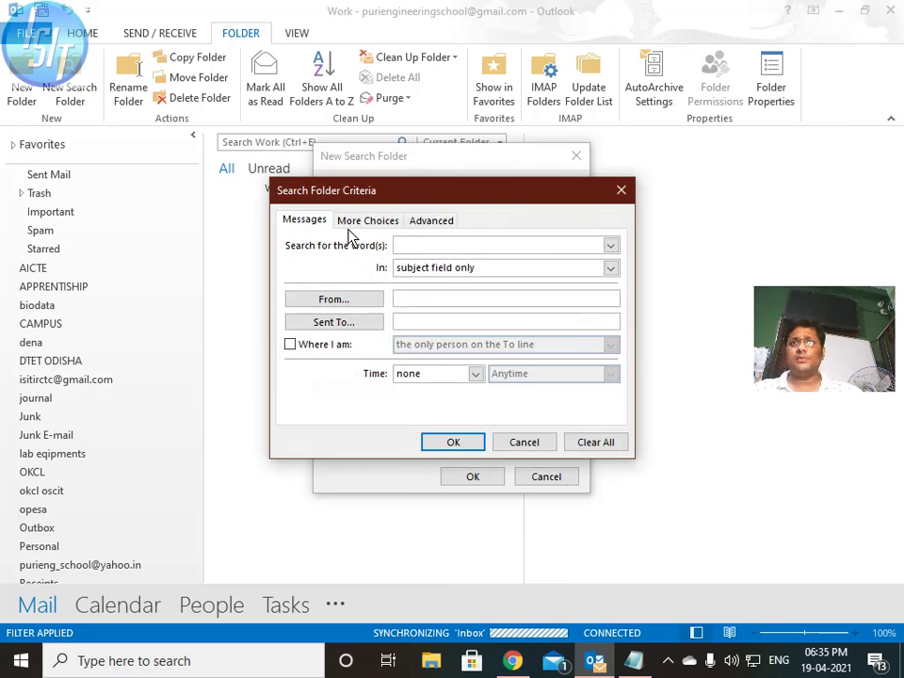
{"action": "left_click_drag", "start_coordinate": [414, 194], "coordinate": [386, 247]}
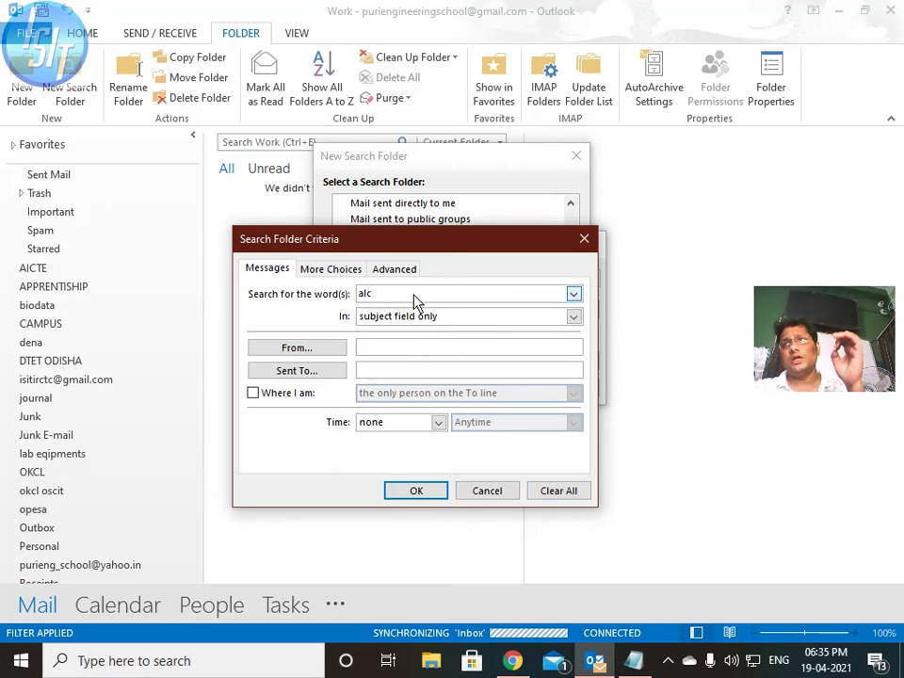
{"action": "left_click", "coordinate": [425, 493]}
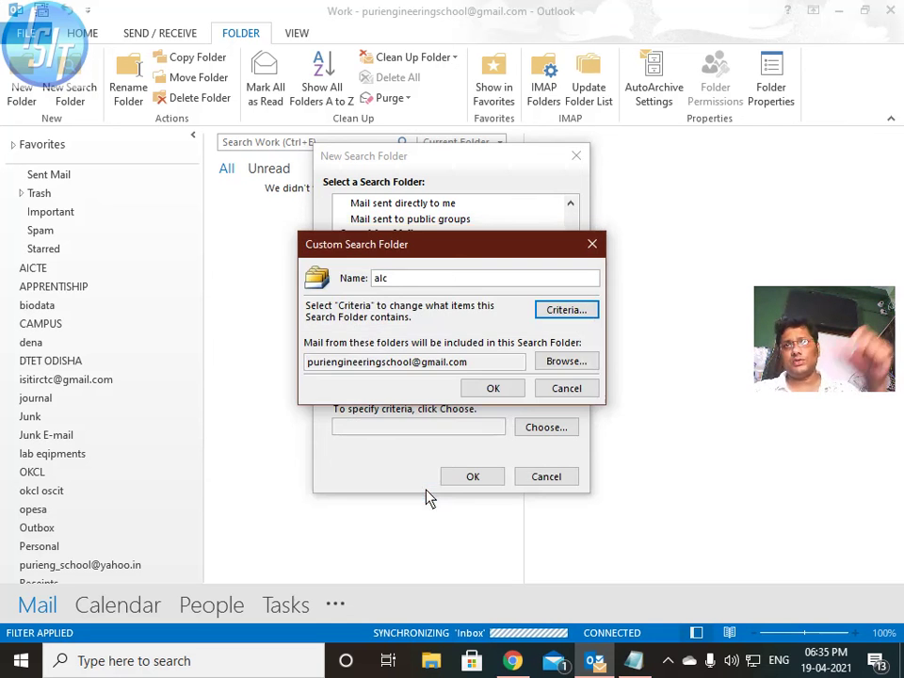
{"action": "left_click", "coordinate": [487, 395]}
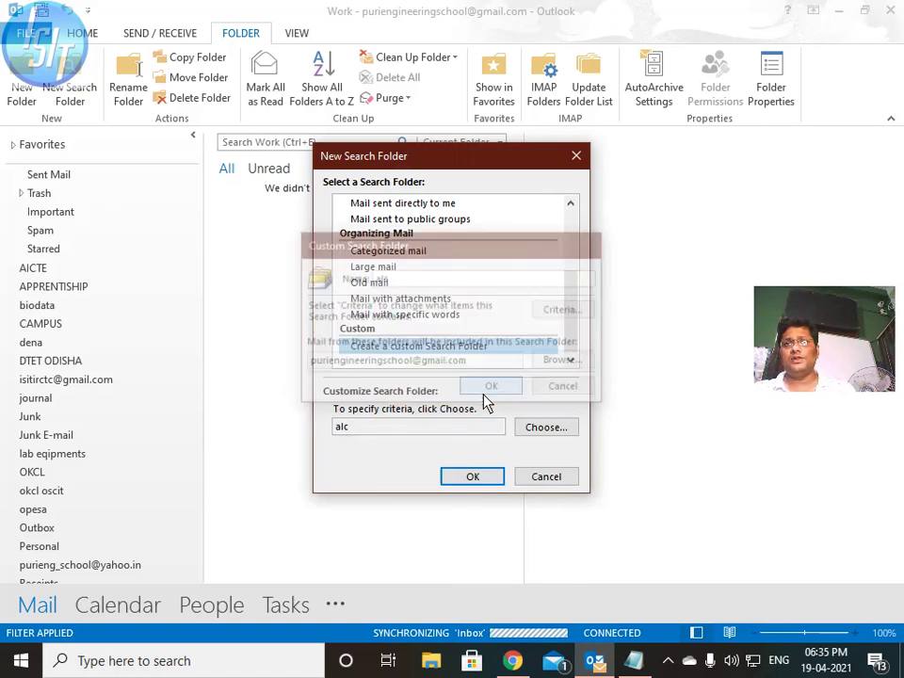
{"action": "left_click", "coordinate": [477, 484]}
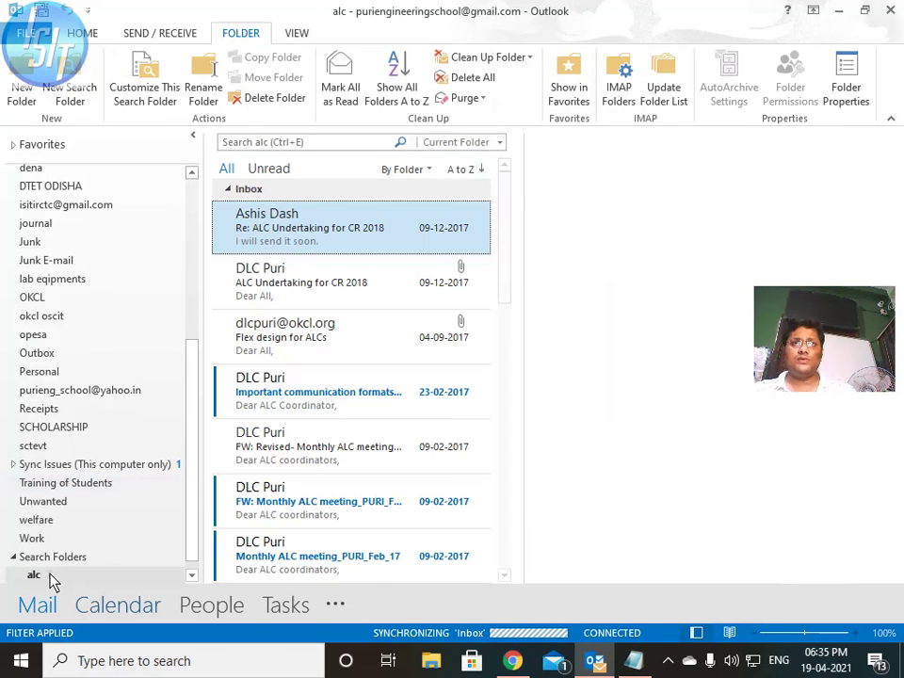
{"action": "left_click", "coordinate": [52, 578]}
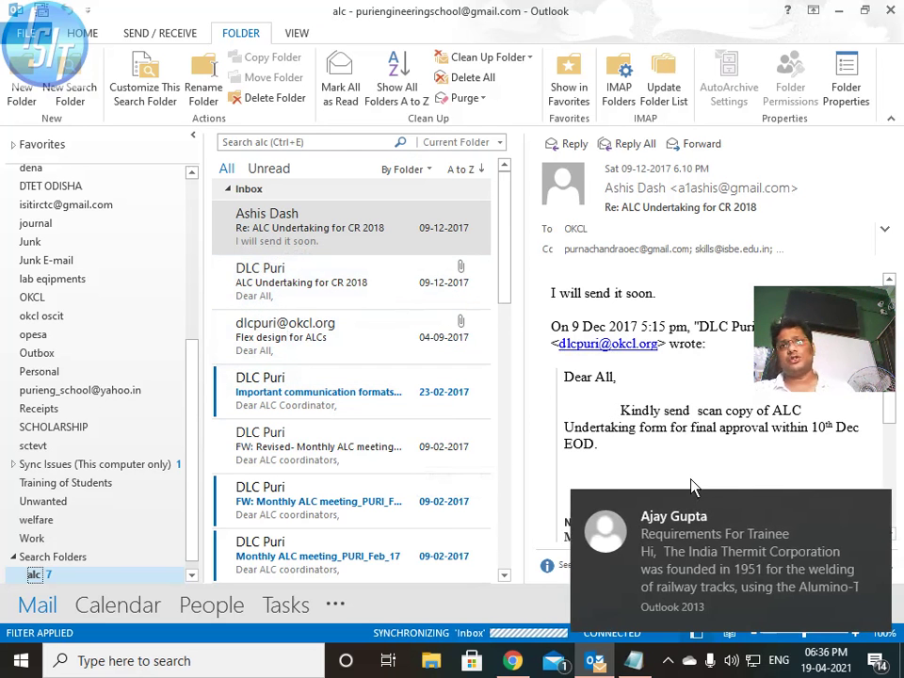
- Switch to Notepad to review the list of topics, and return to Outlook
{"action": "mouse_move", "coordinate": [690, 505]}
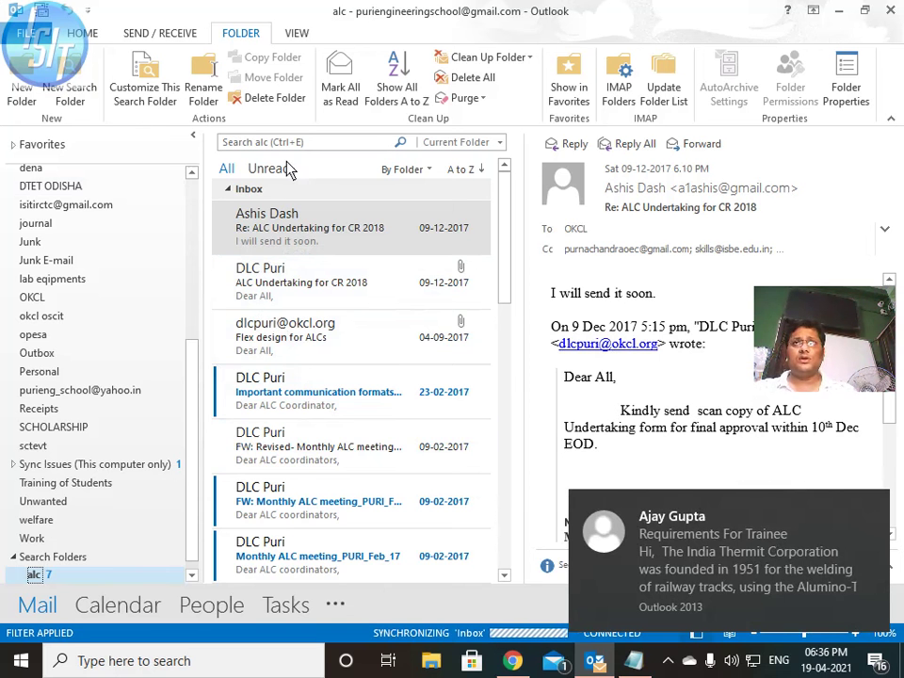
{"action": "left_click", "coordinate": [633, 665]}
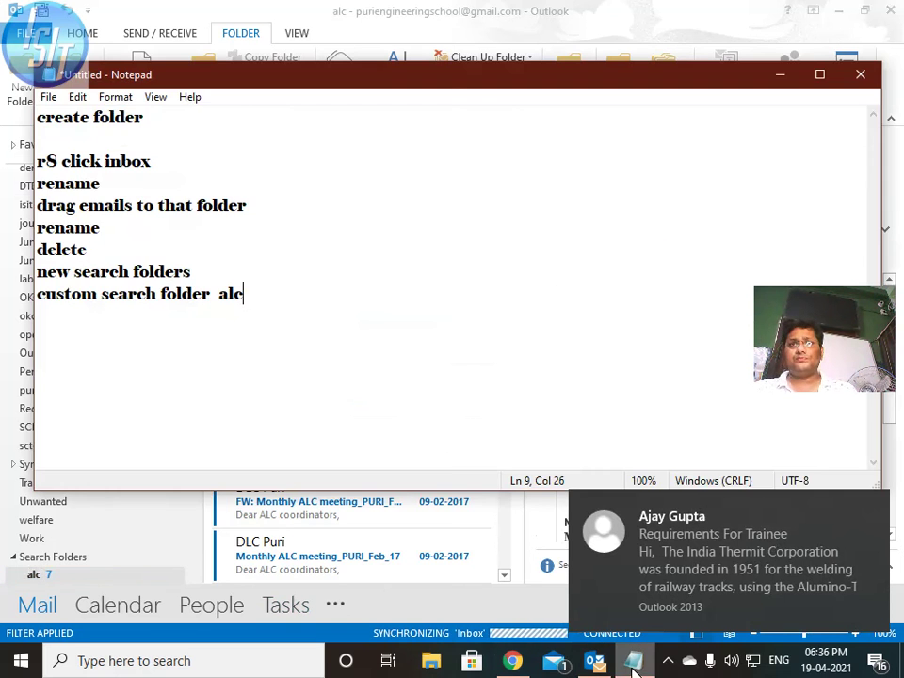
{"action": "left_click", "coordinate": [634, 665]}
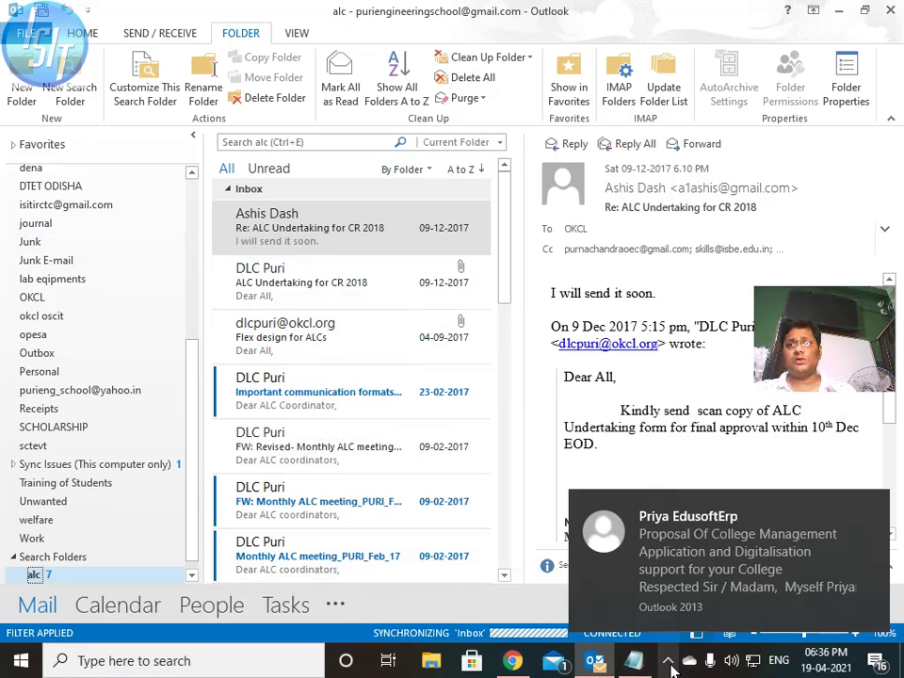
- Dismiss the new-mail notifications and show the hidden system tray icons
{"action": "left_click", "coordinate": [872, 508]}
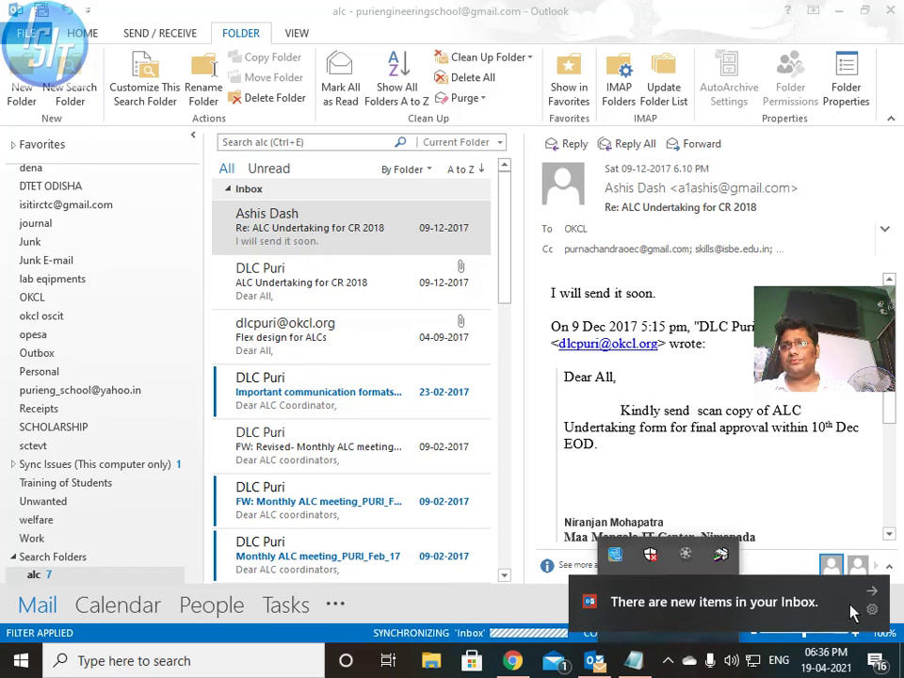
{"action": "left_click", "coordinate": [872, 593]}
{"action": "left_click", "coordinate": [669, 660]}
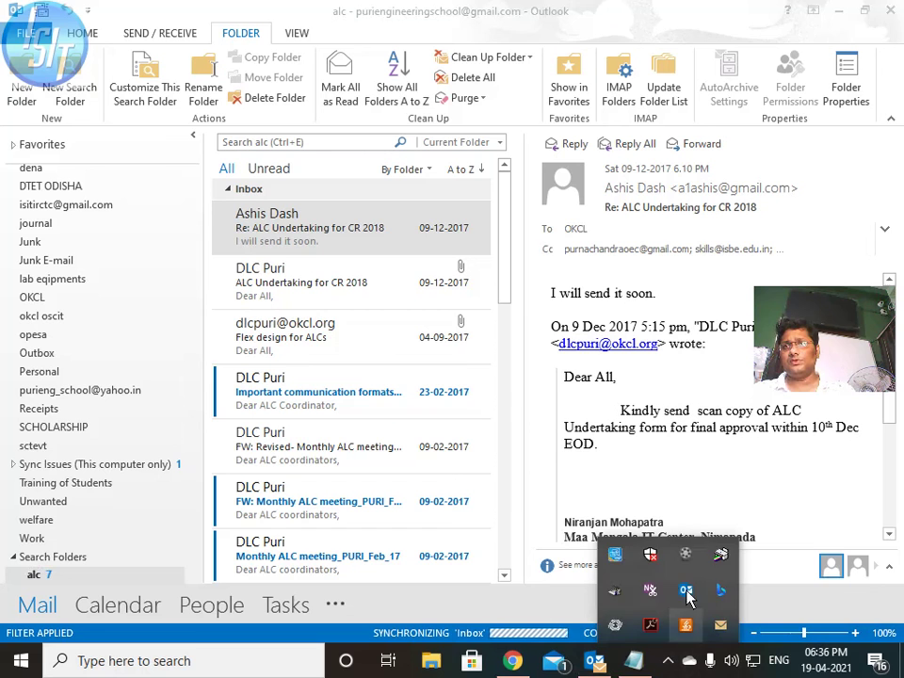